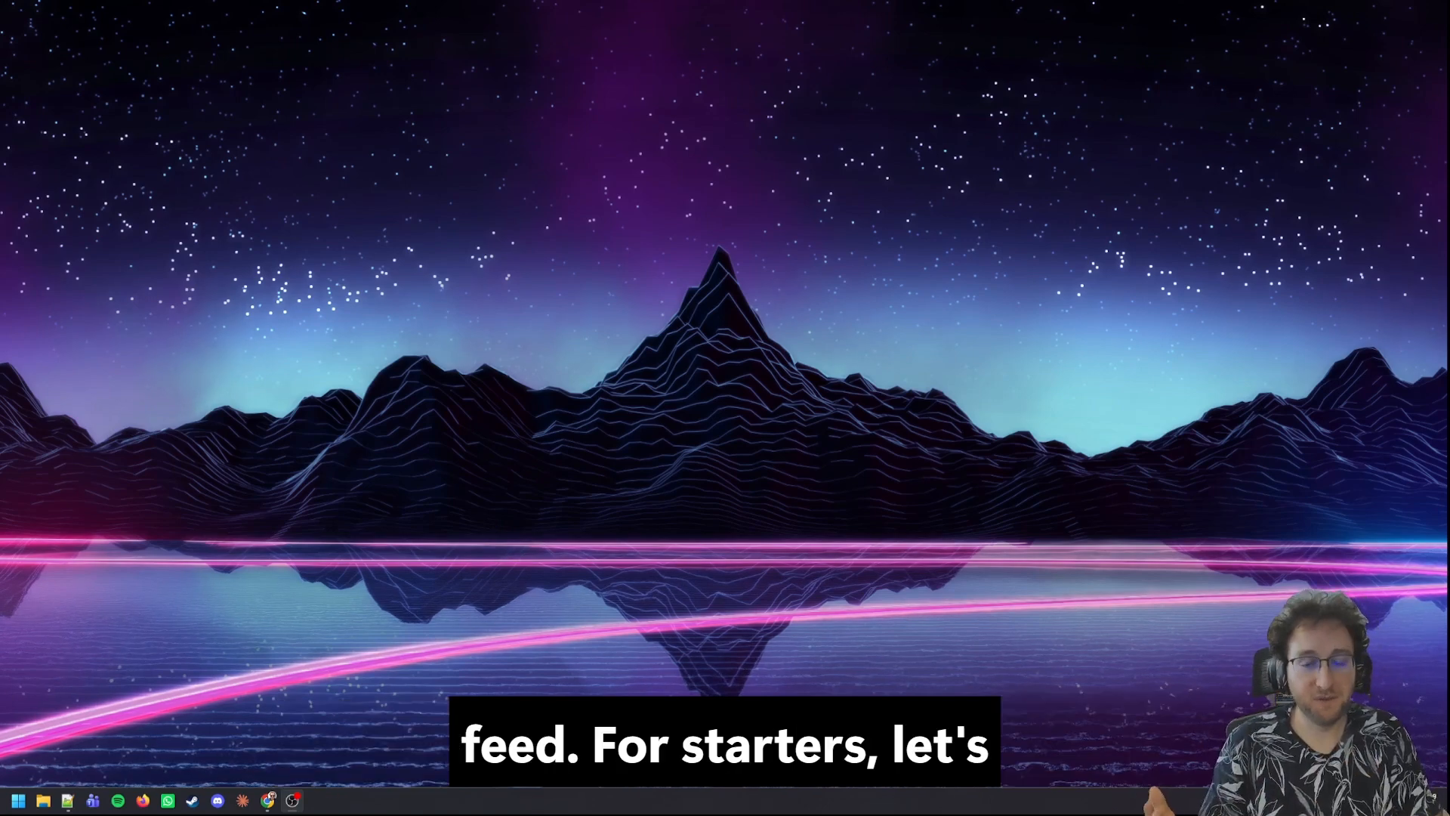
Step: Switch to the browser and view the featured triggers that can be added to the Car Reservation Broadcaster agent
{"action": "left_click", "coordinate": [269, 802]}
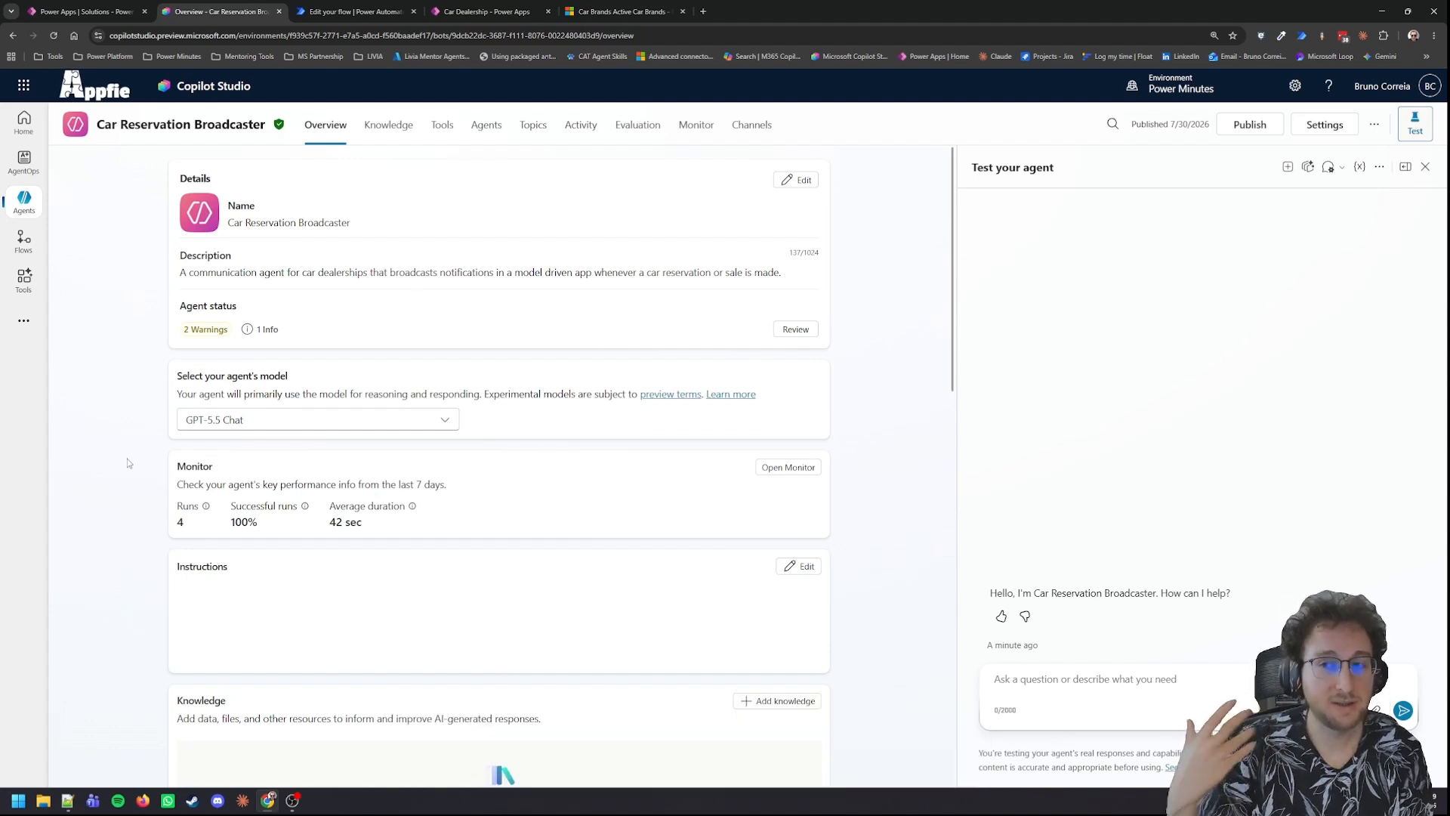
{"action": "scroll", "coordinate": [127, 484], "scroll_direction": "down", "scroll_amount": 4}
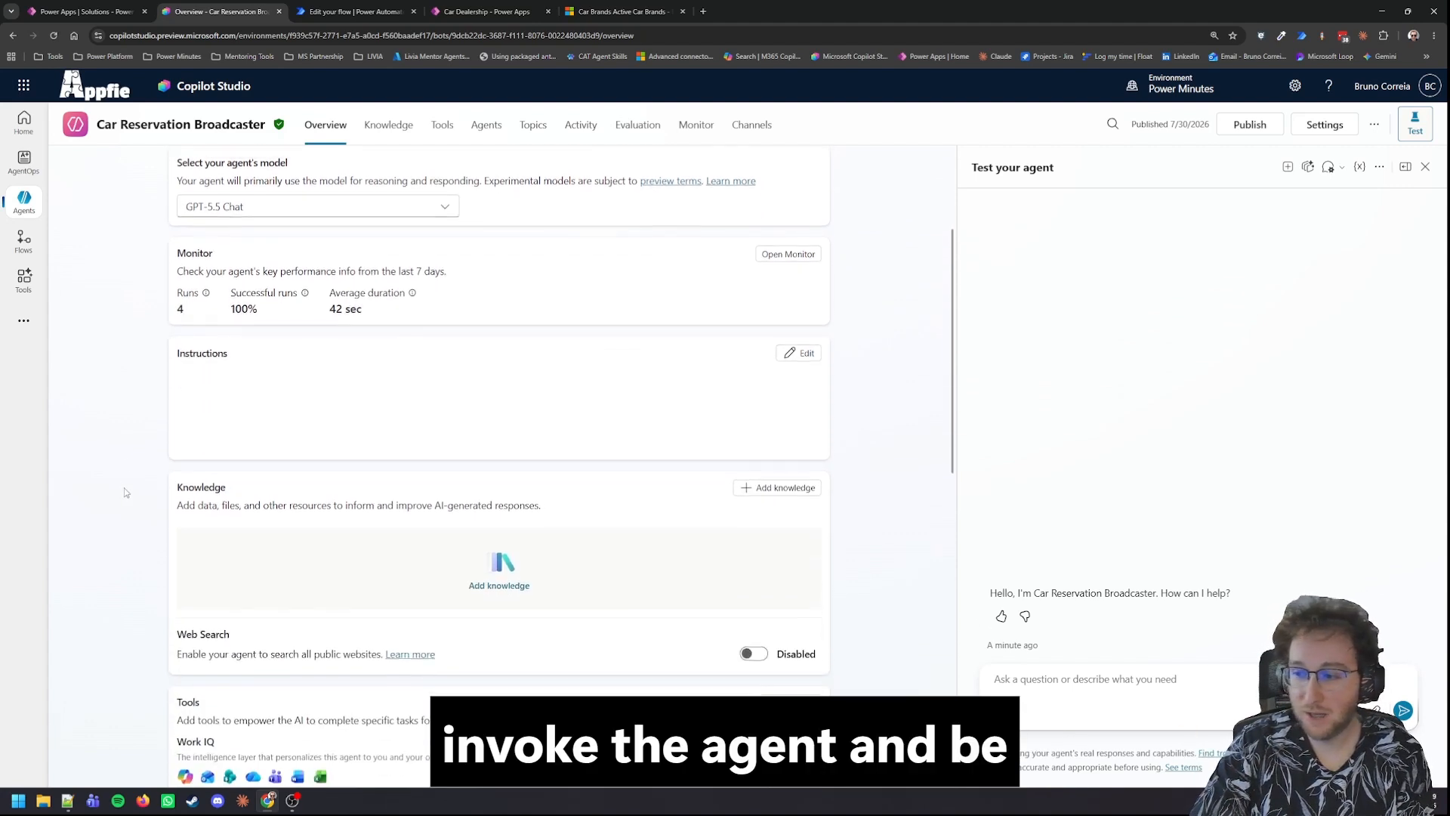
{"action": "scroll", "coordinate": [127, 493], "scroll_direction": "down", "scroll_amount": 3}
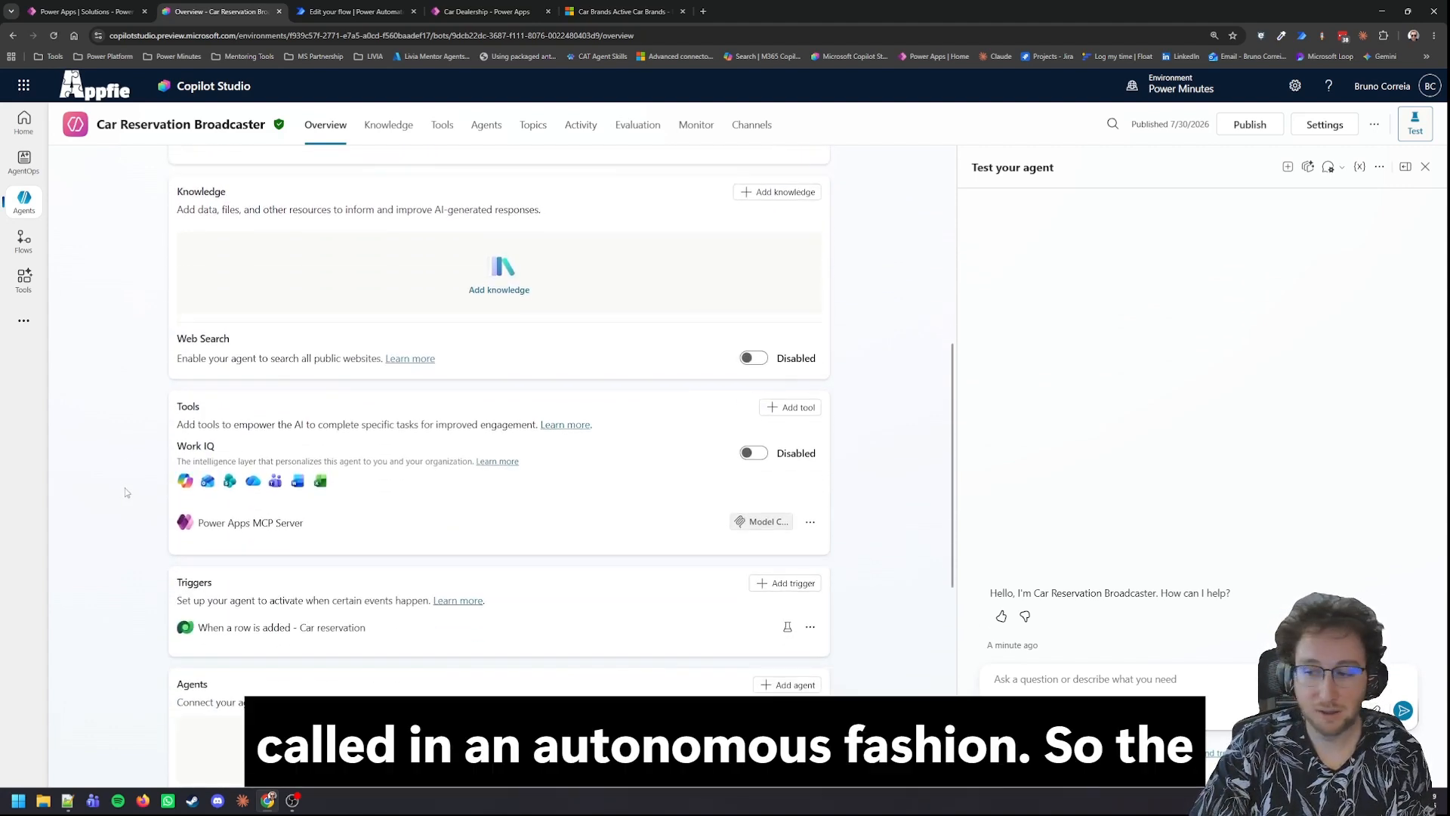
{"action": "left_click", "coordinate": [792, 584]}
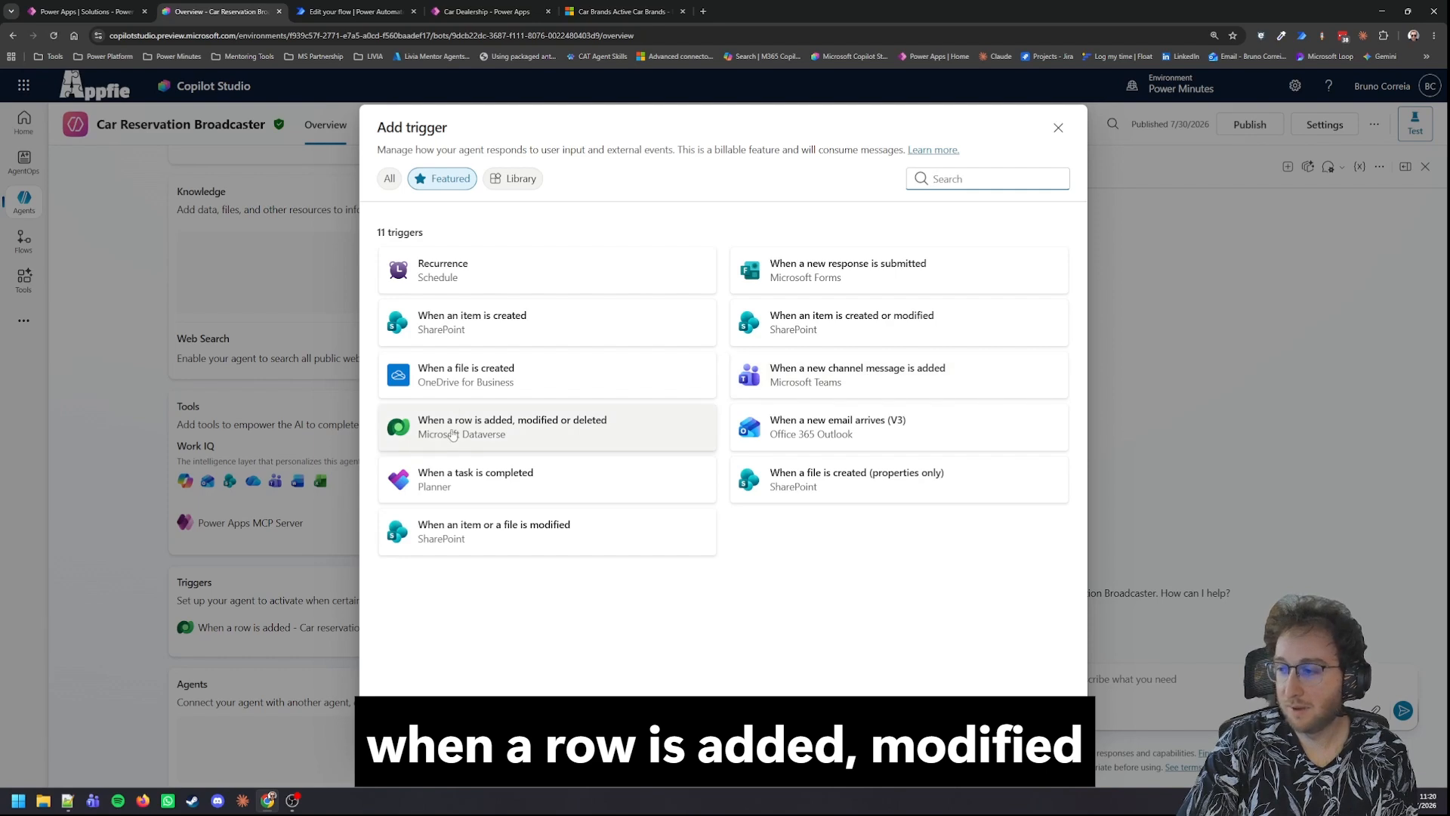
{"action": "left_click", "coordinate": [1058, 128]}
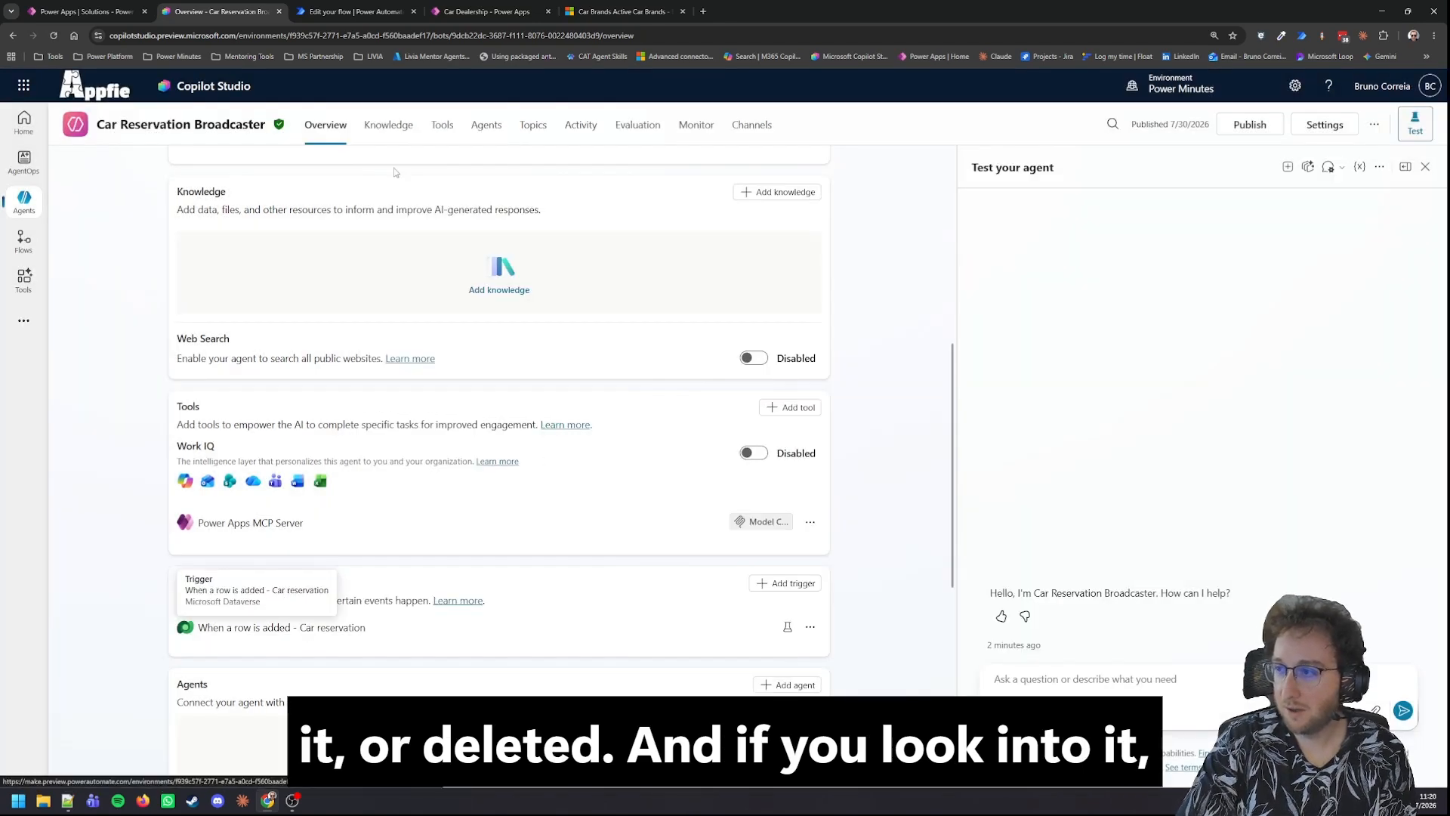
Step: Review the parameters of the Car reservation trigger flow and its copilot prompt action, and return to the agent overview
{"action": "left_click", "coordinate": [308, 628]}
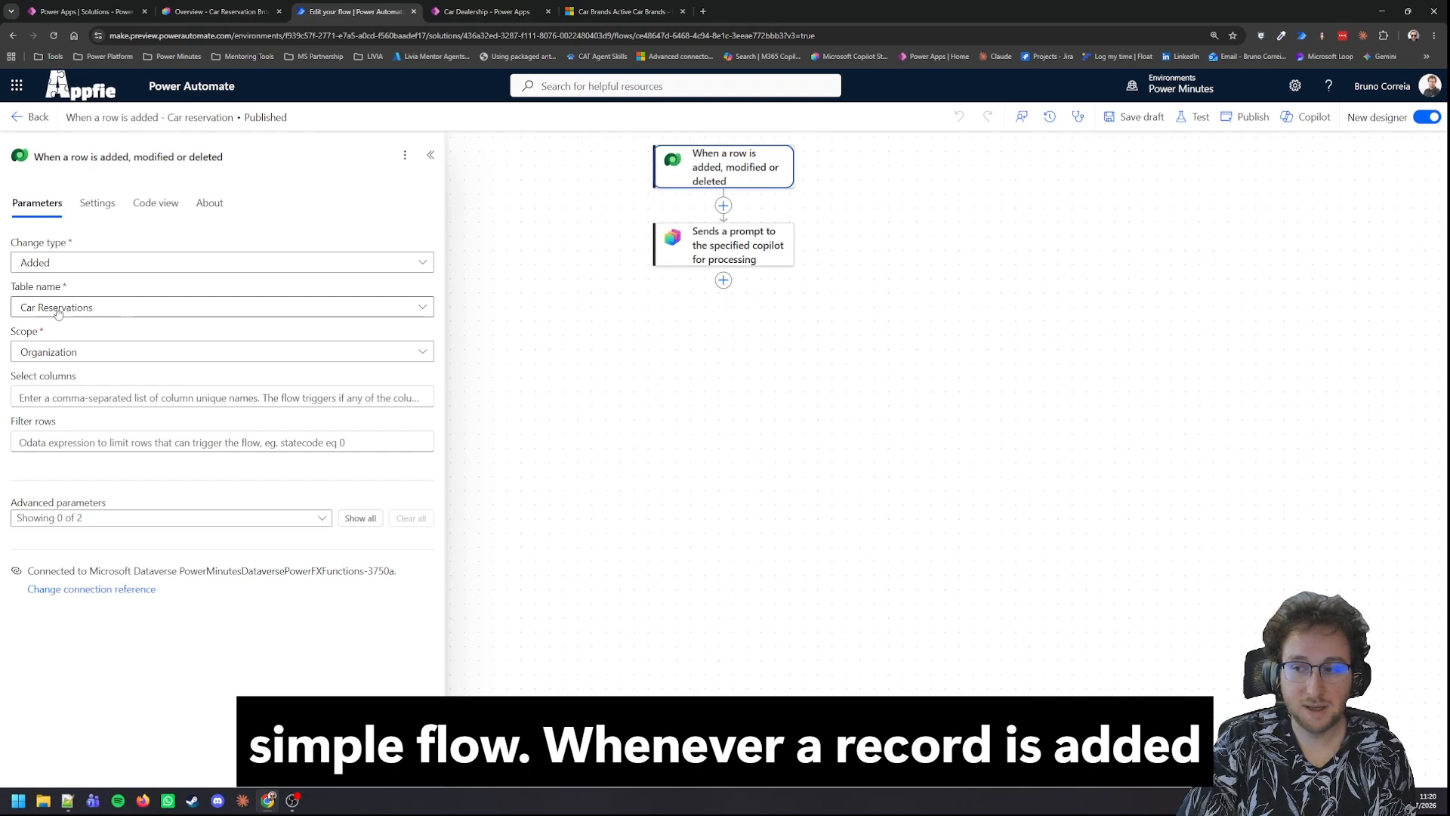
{"action": "left_click", "coordinate": [740, 248]}
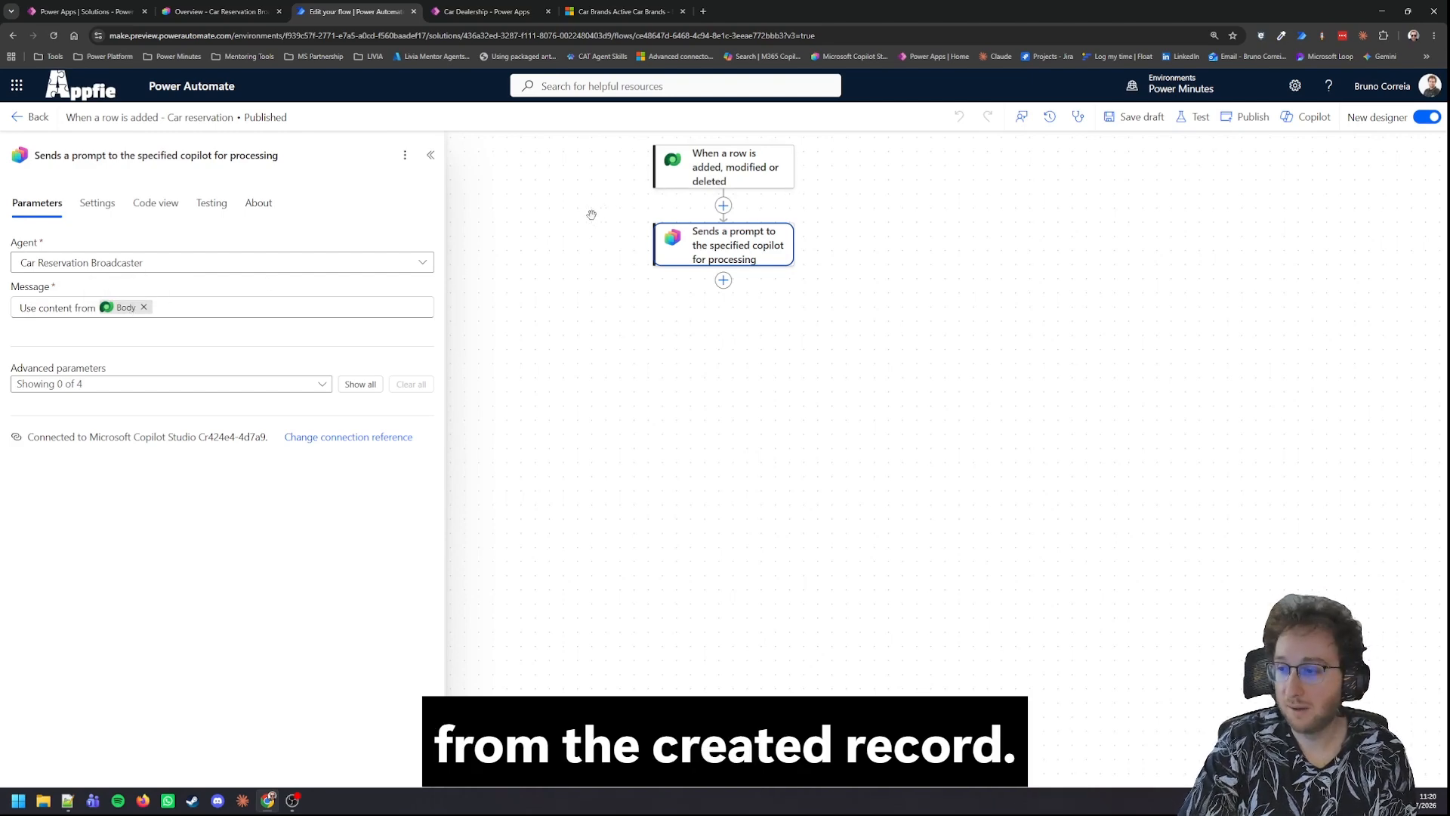
{"action": "left_click", "coordinate": [250, 17]}
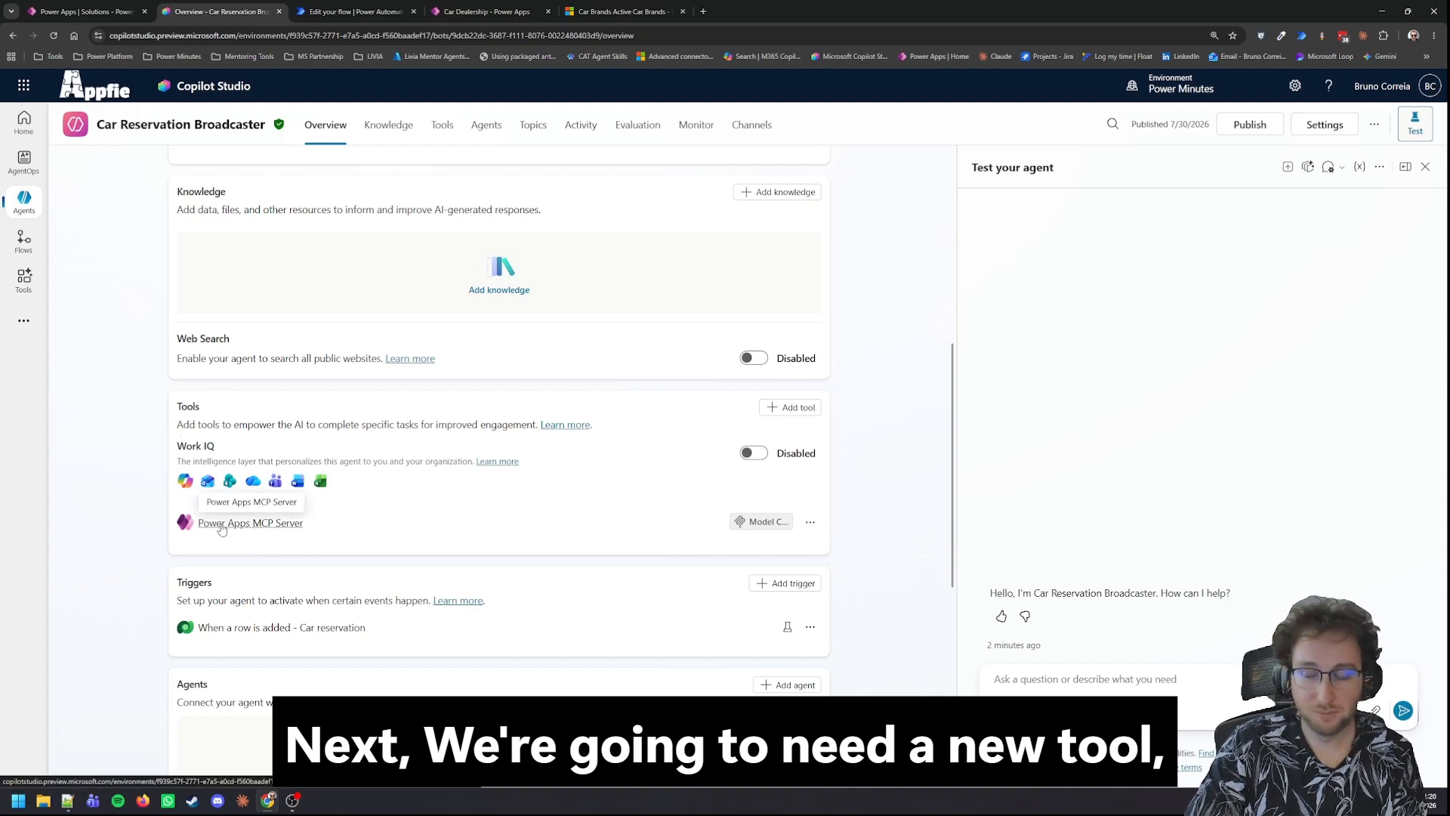
Step: Search the Model Context Protocol tools for "power apps", view the Power Apps MCP Server's setup, and leave without adding it
{"action": "left_click", "coordinate": [791, 407]}
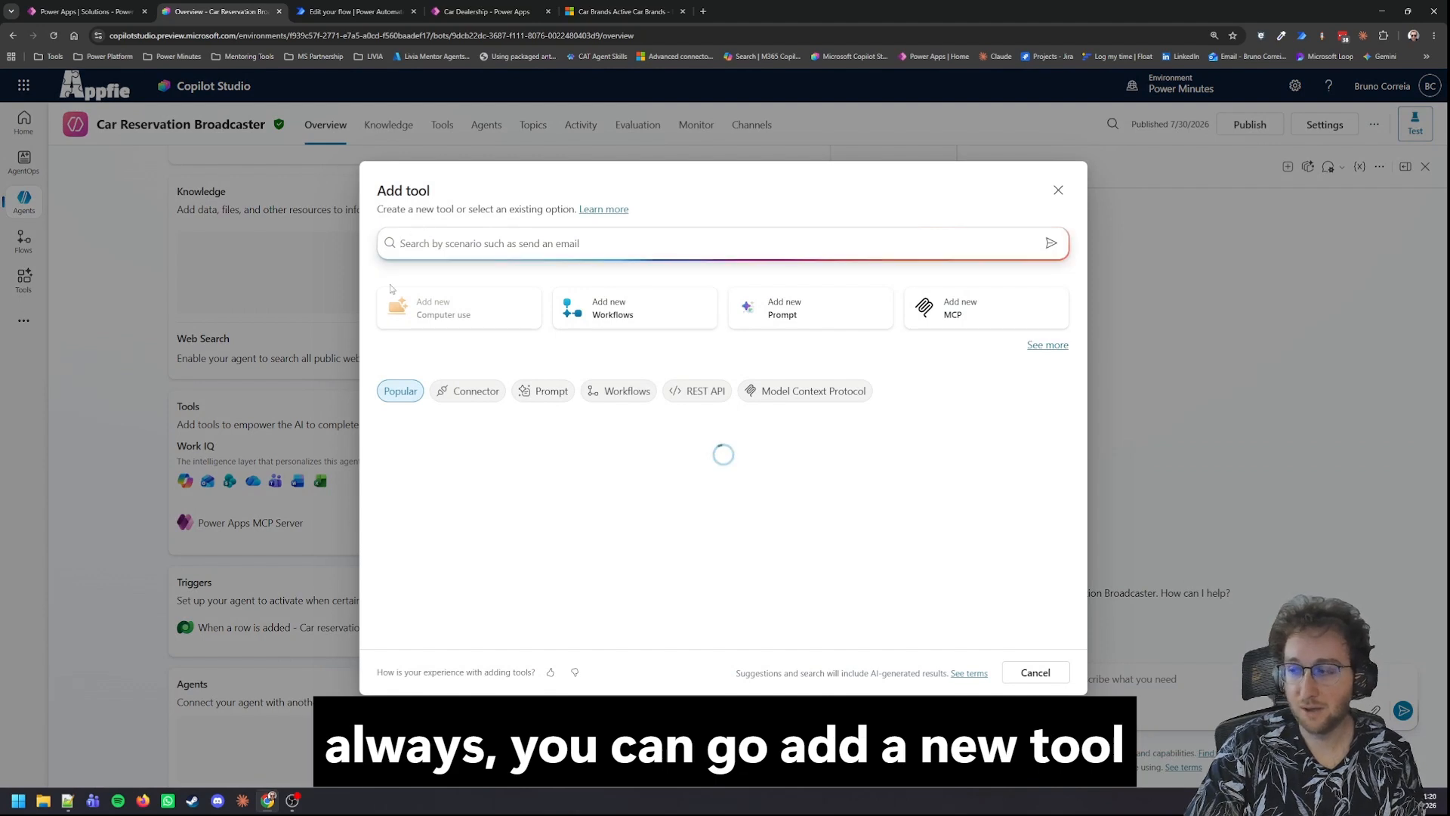
{"action": "left_click", "coordinate": [790, 393]}
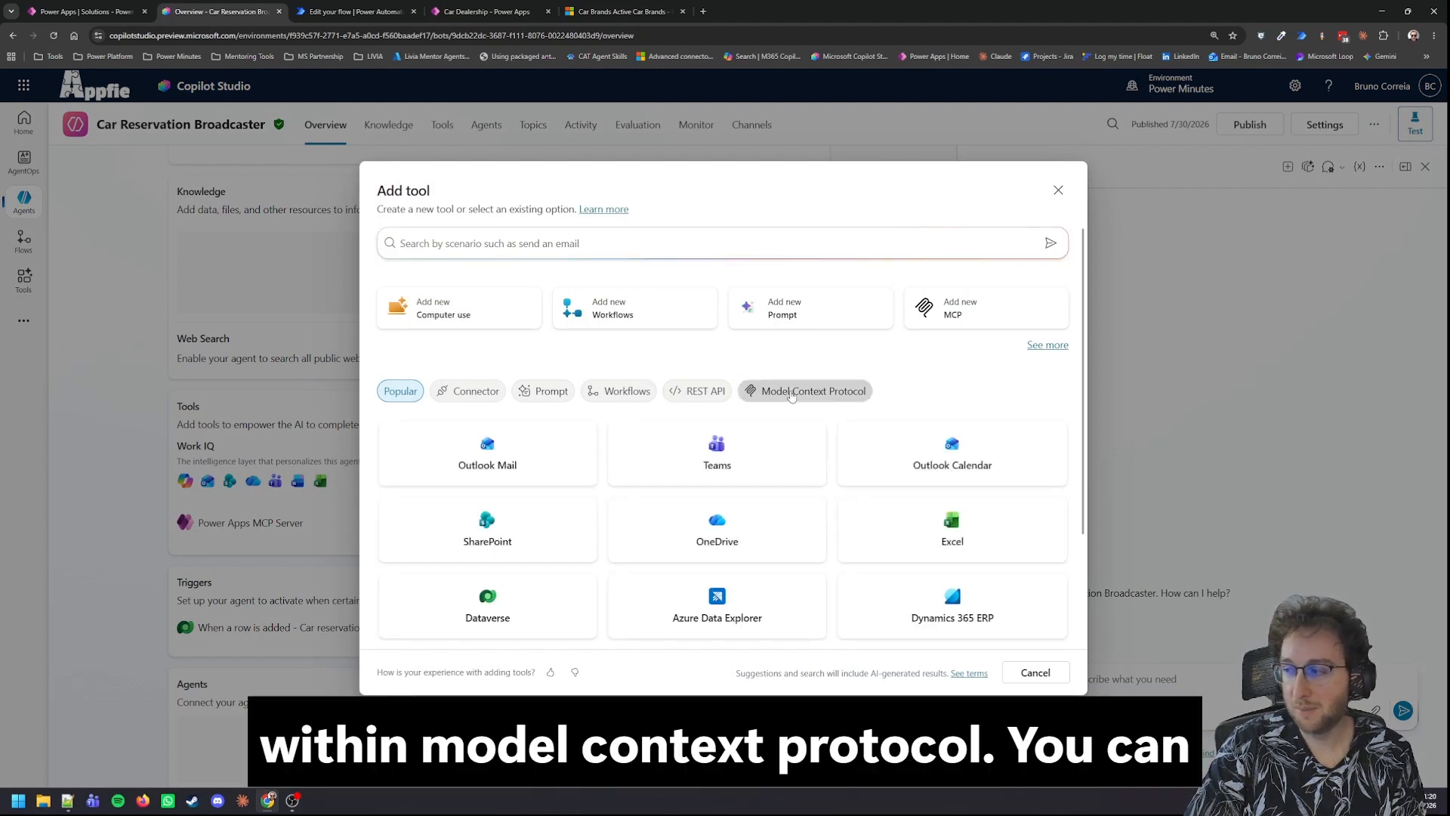
{"action": "left_click", "coordinate": [433, 254]}
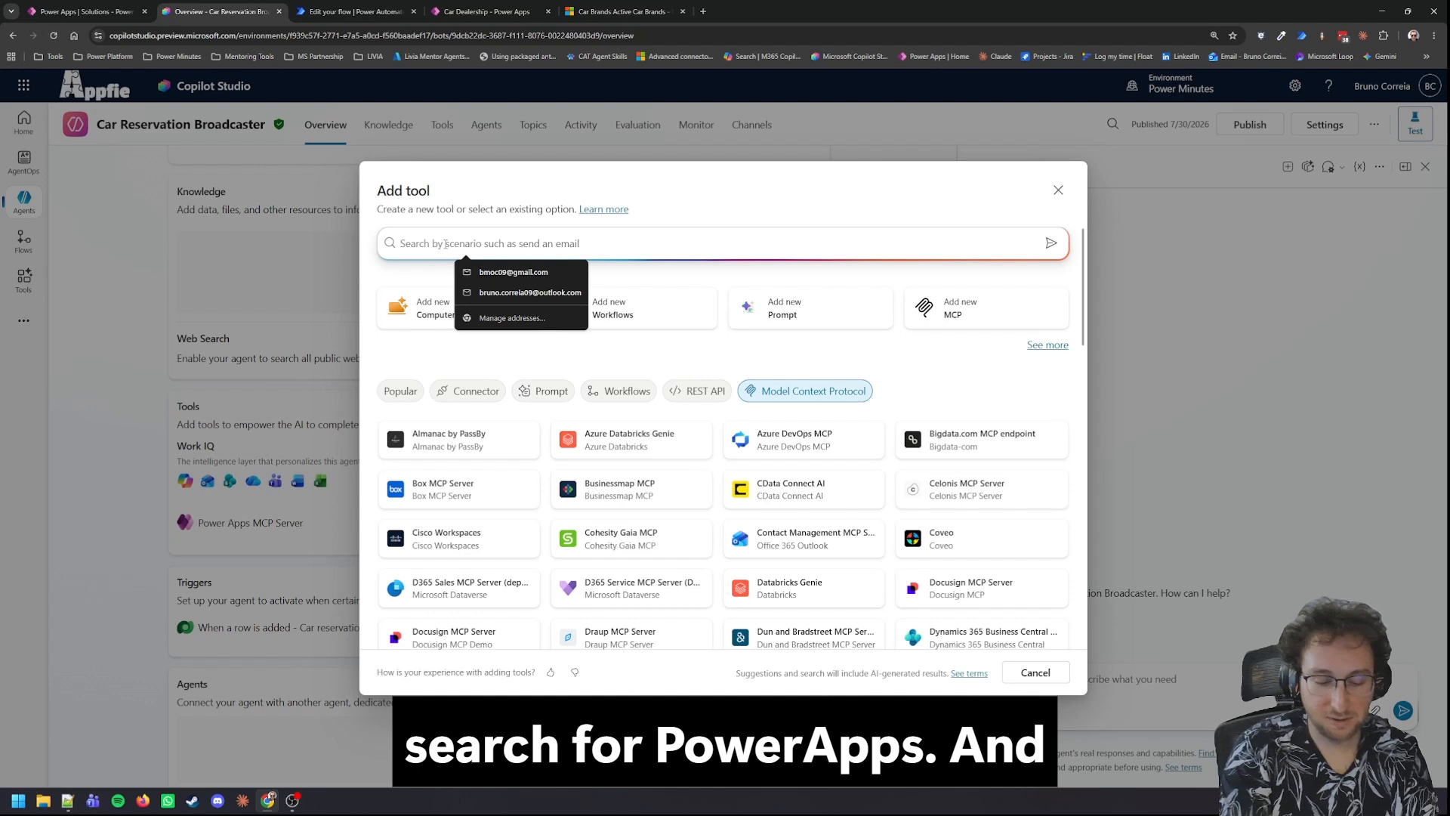
{"action": "type", "text": "power apps"}
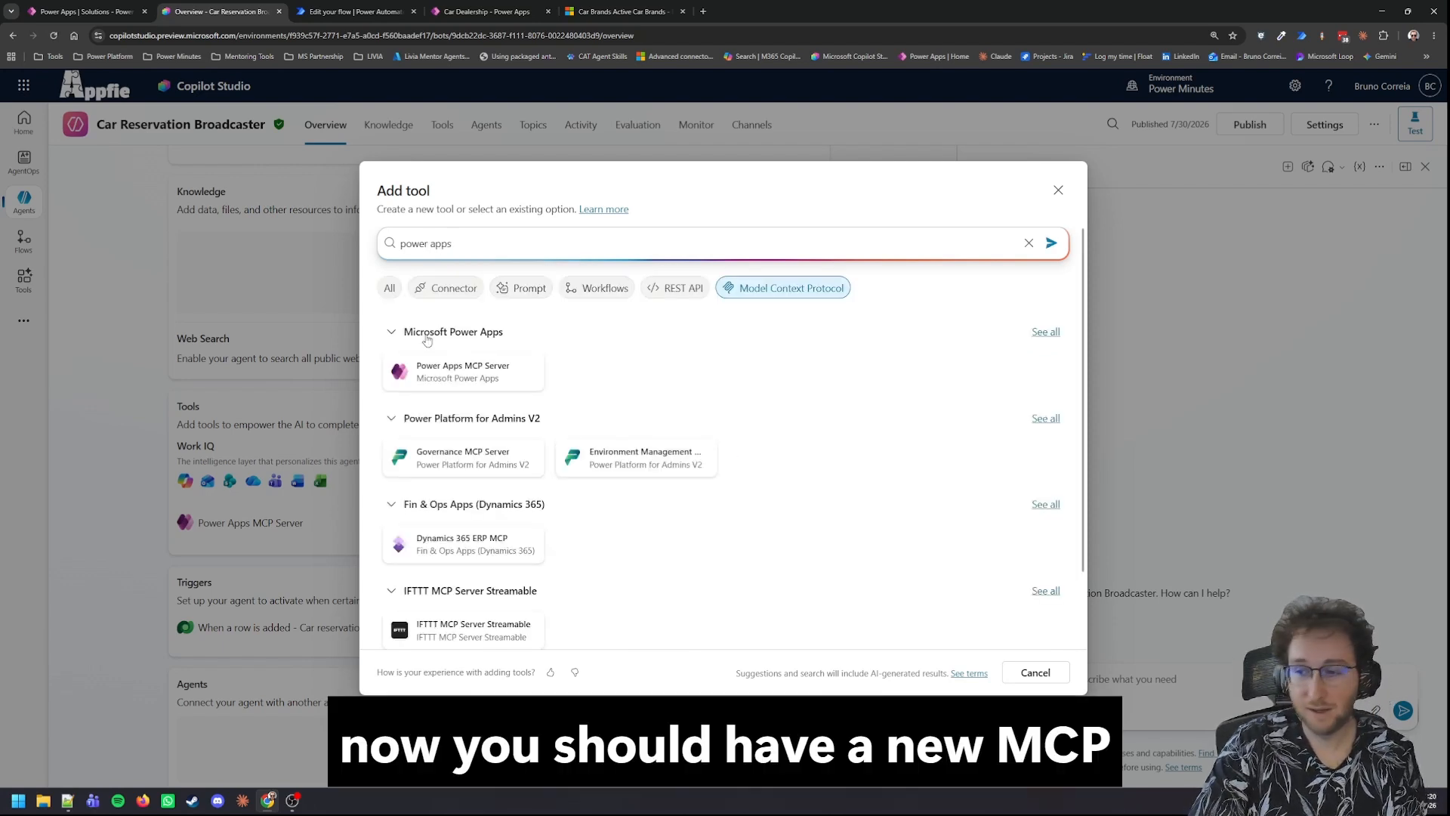
{"action": "left_click", "coordinate": [500, 369]}
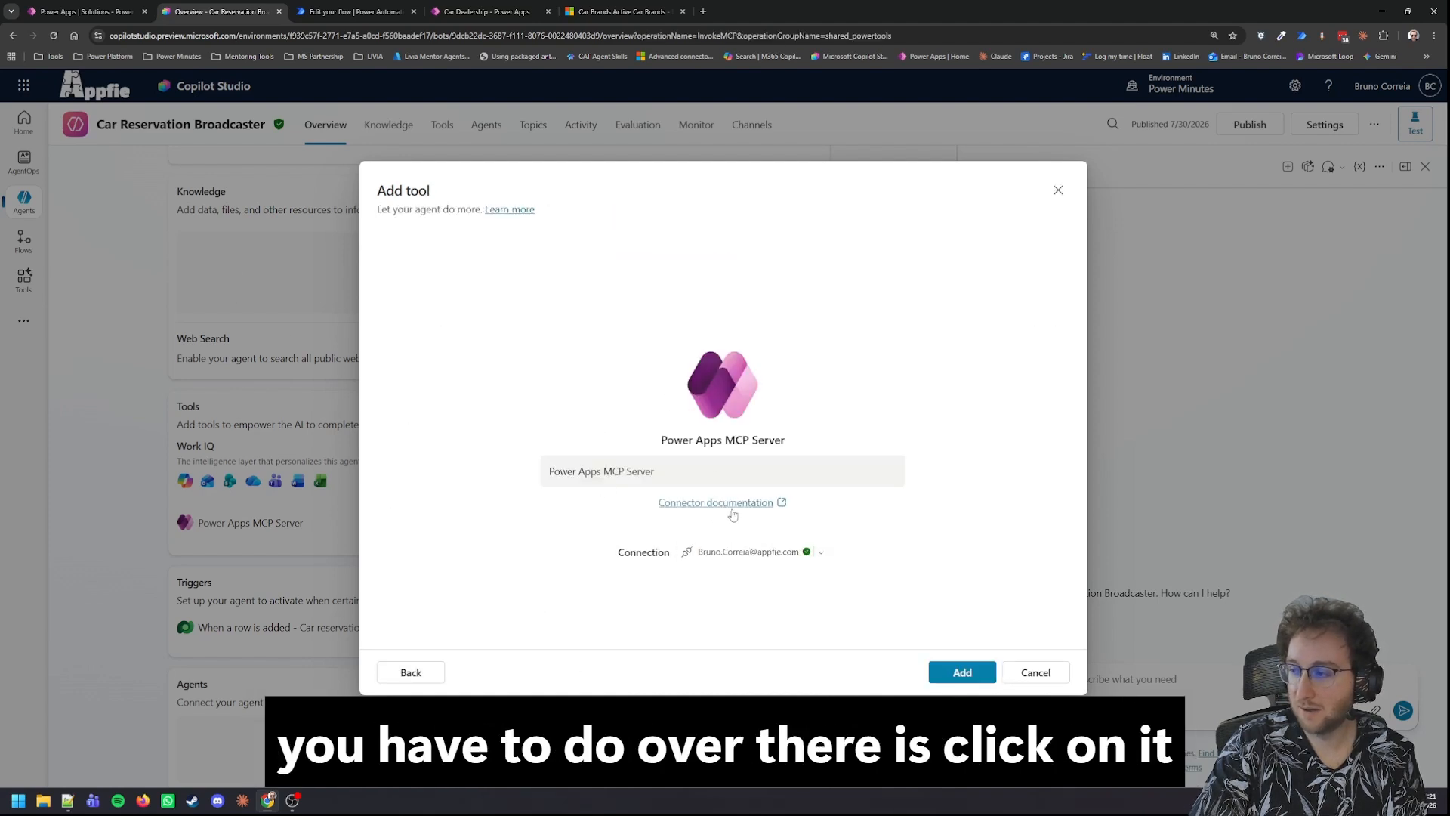
{"action": "left_click", "coordinate": [1058, 189]}
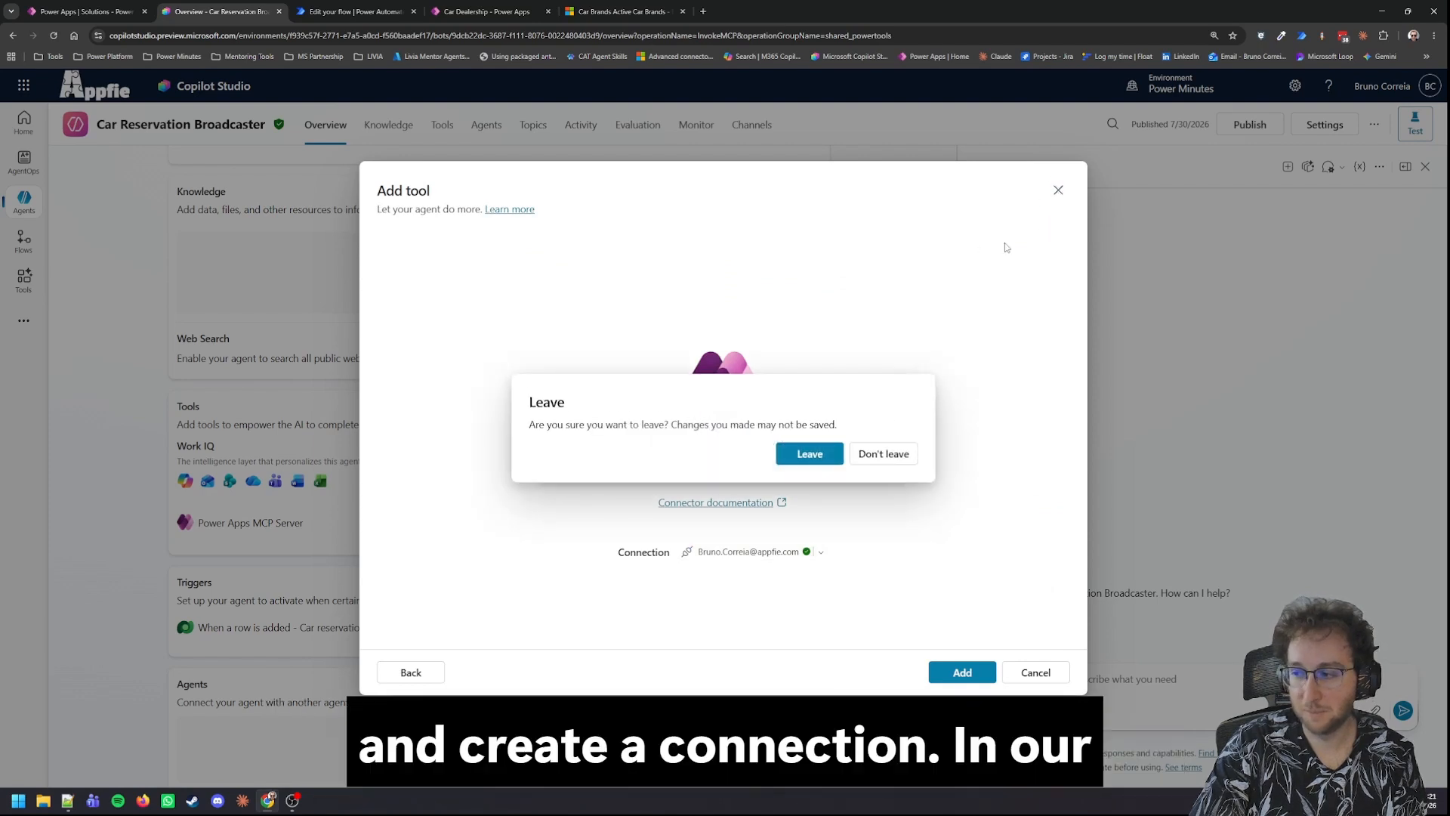
{"action": "left_click", "coordinate": [829, 462]}
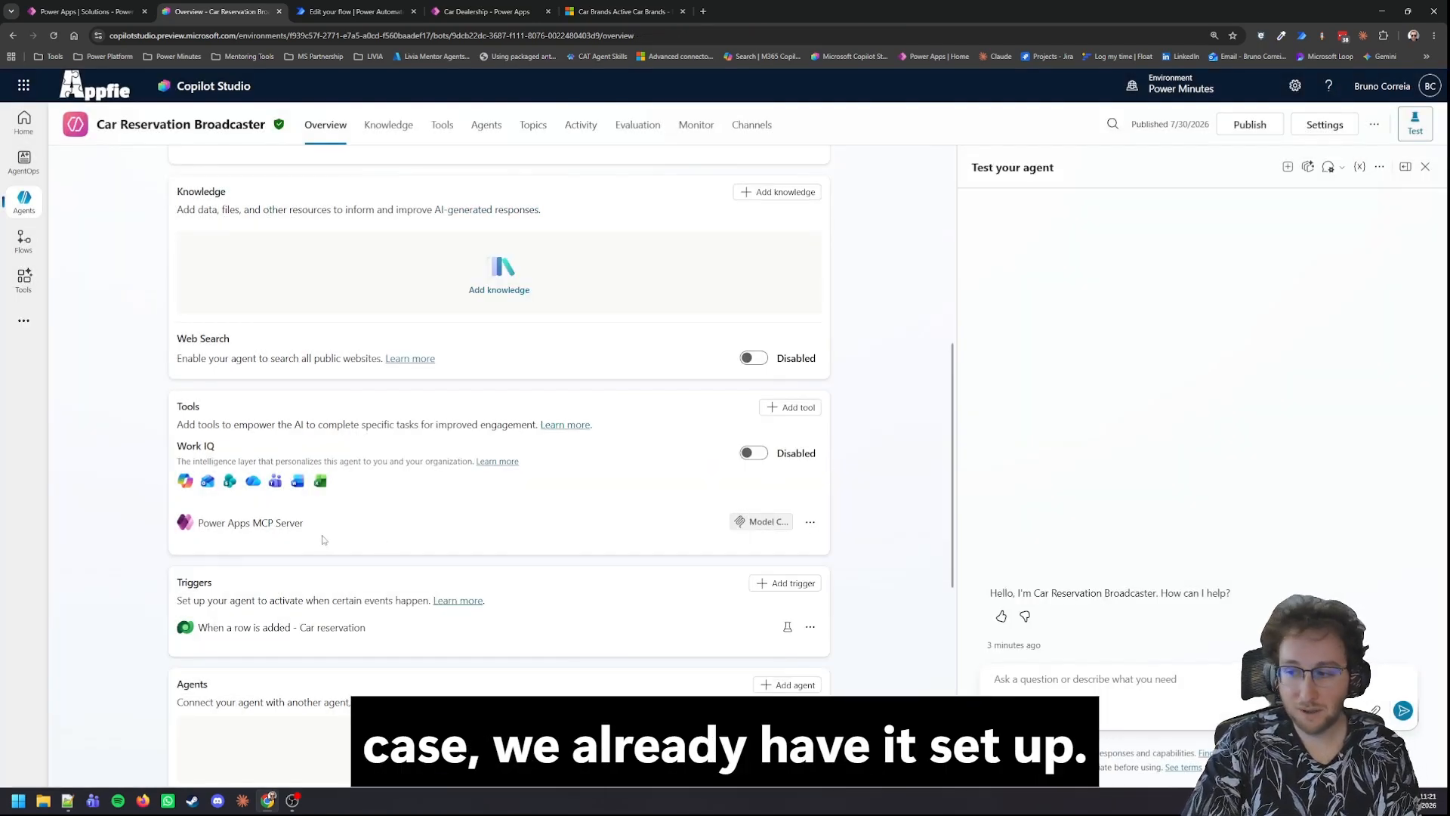
Step: Examine the existing Power Apps MCP Server tool, including its additional details, and return to the agent overview
{"action": "left_click", "coordinate": [277, 525]}
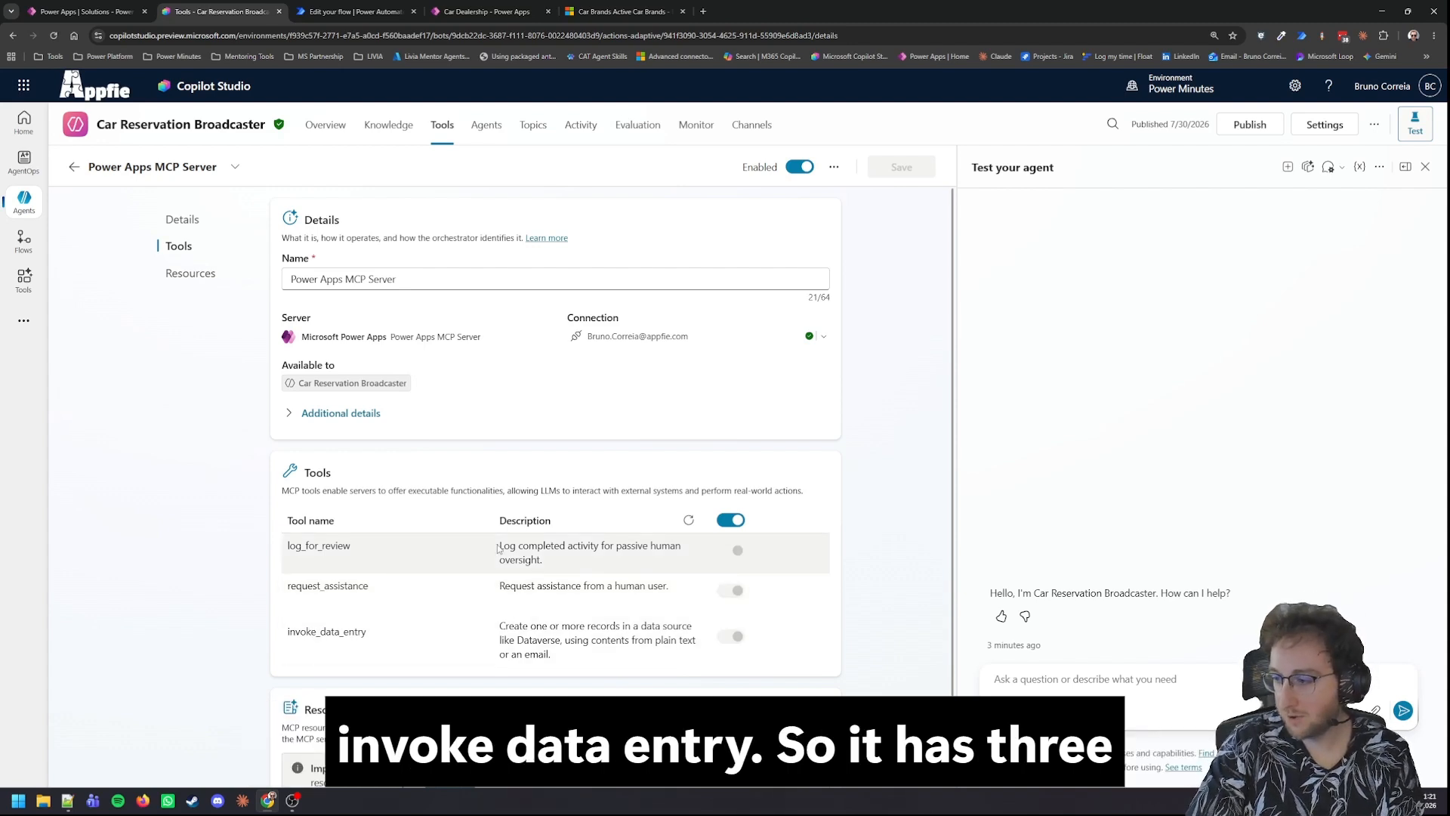
{"action": "left_click", "coordinate": [289, 417]}
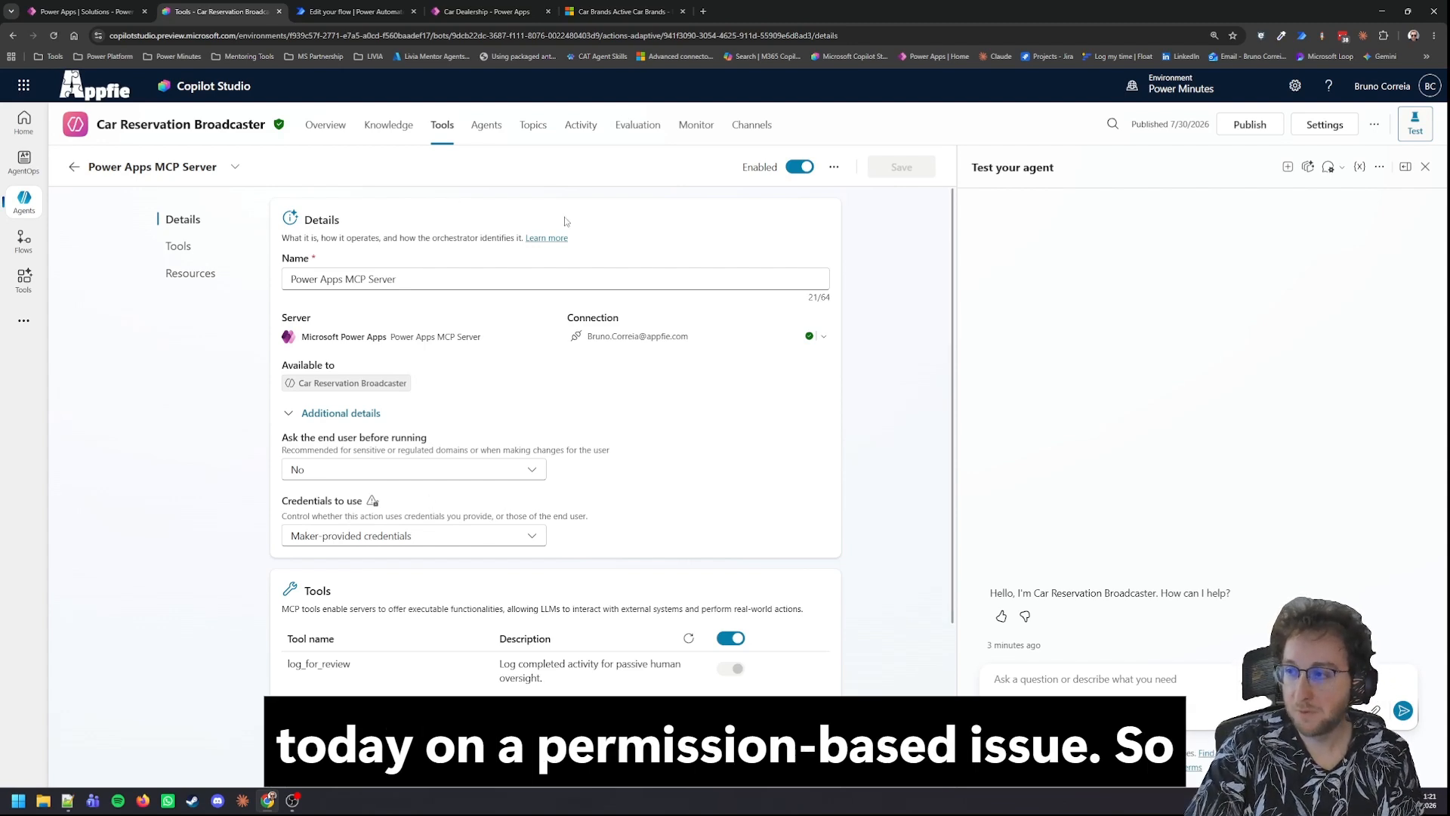
{"action": "left_click", "coordinate": [333, 136]}
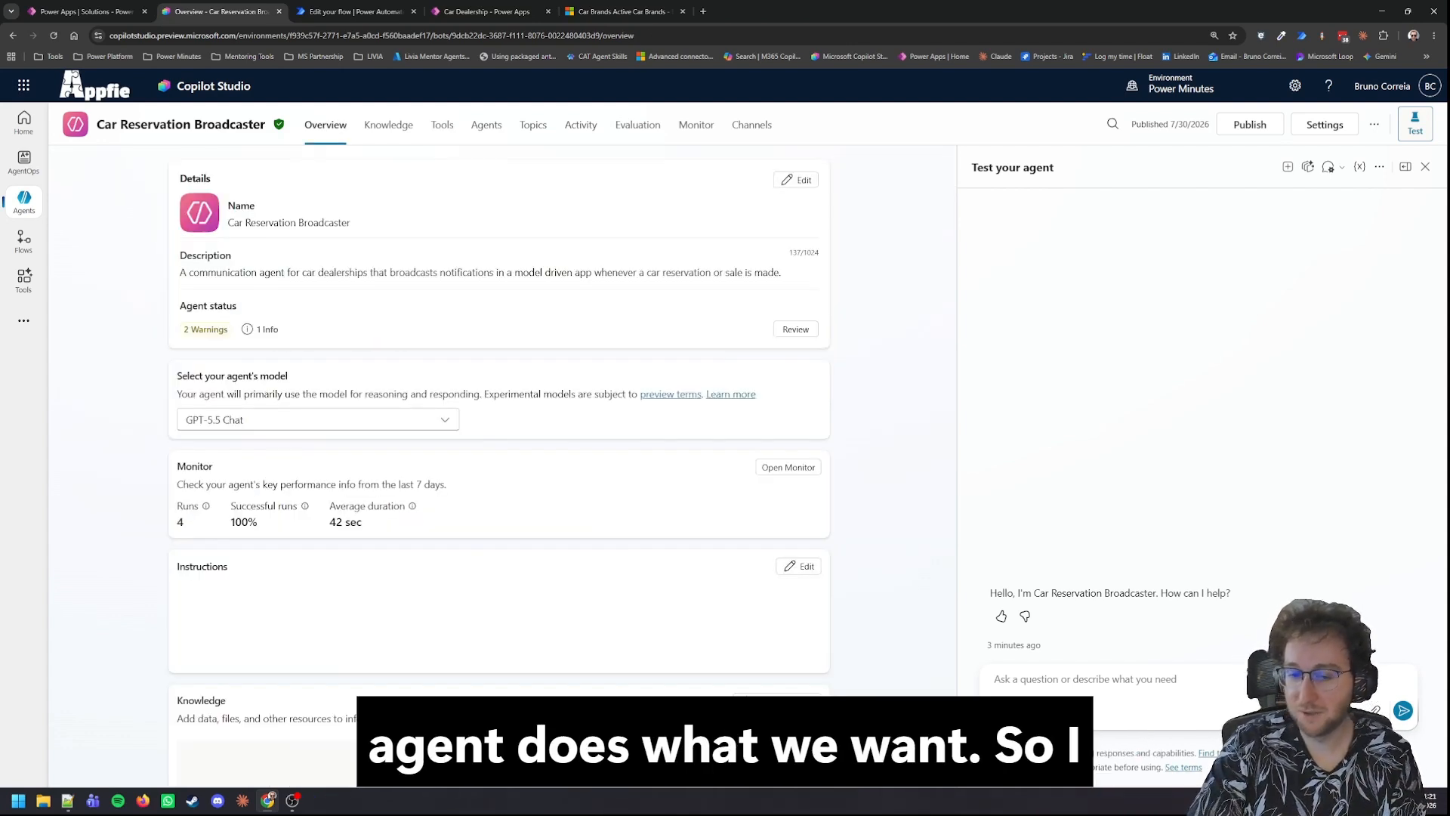
Step: Paste agent instructions to create a human review task, named after the reservation with "reserved" and summarizing salesperson, reserved for and reserved until details
{"action": "key", "text": "alt+Tab"}
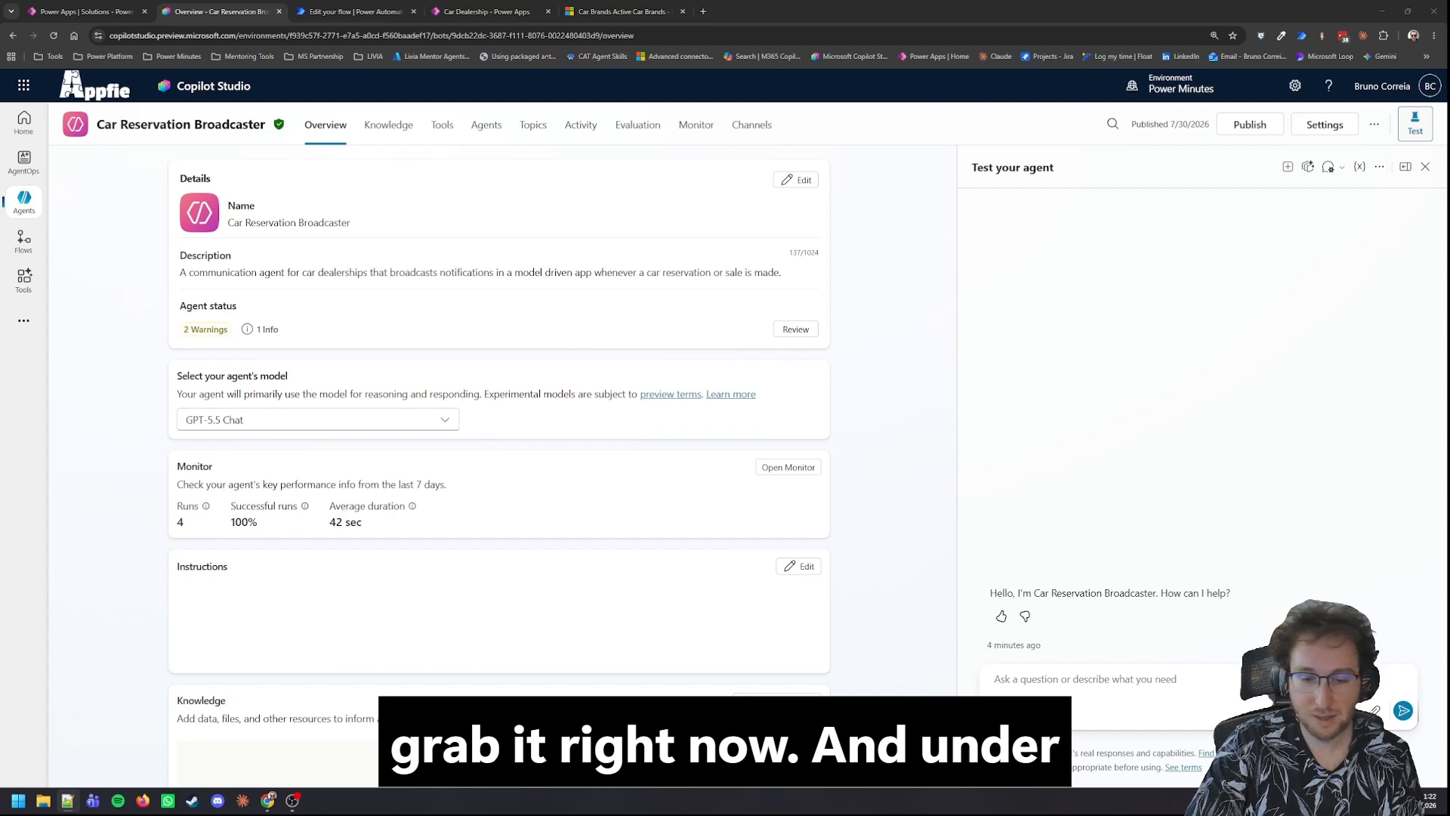
{"action": "left_click", "coordinate": [798, 566]}
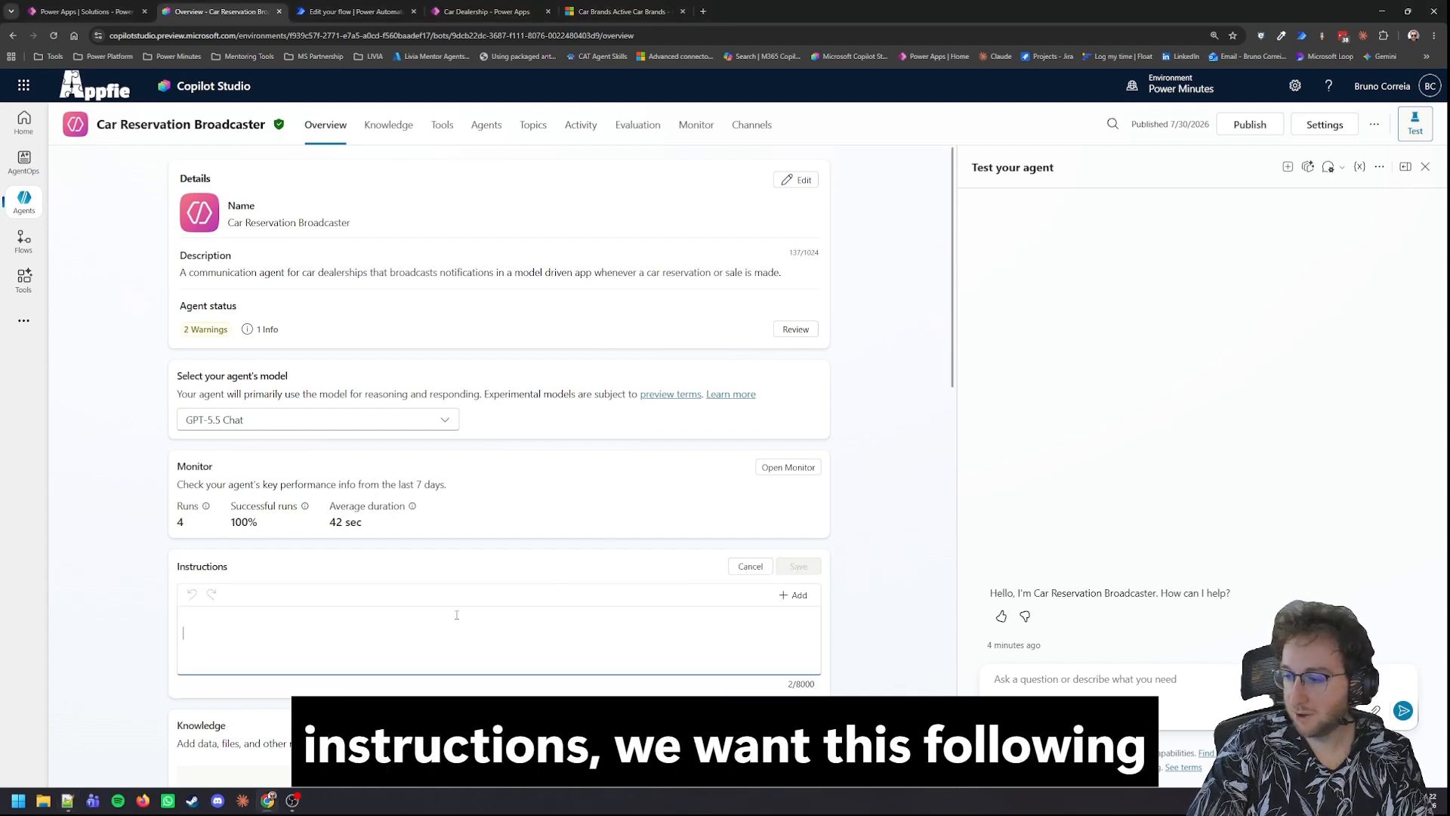
{"action": "type", "text": "When this agent is triggered, create a task for human review  Use the Car reservation's name field, sufixed with \"reserved\"  For the task description, summarize the reservation details in plain language, using the Salesperson's full name, the reserved for and reserved until fields"}
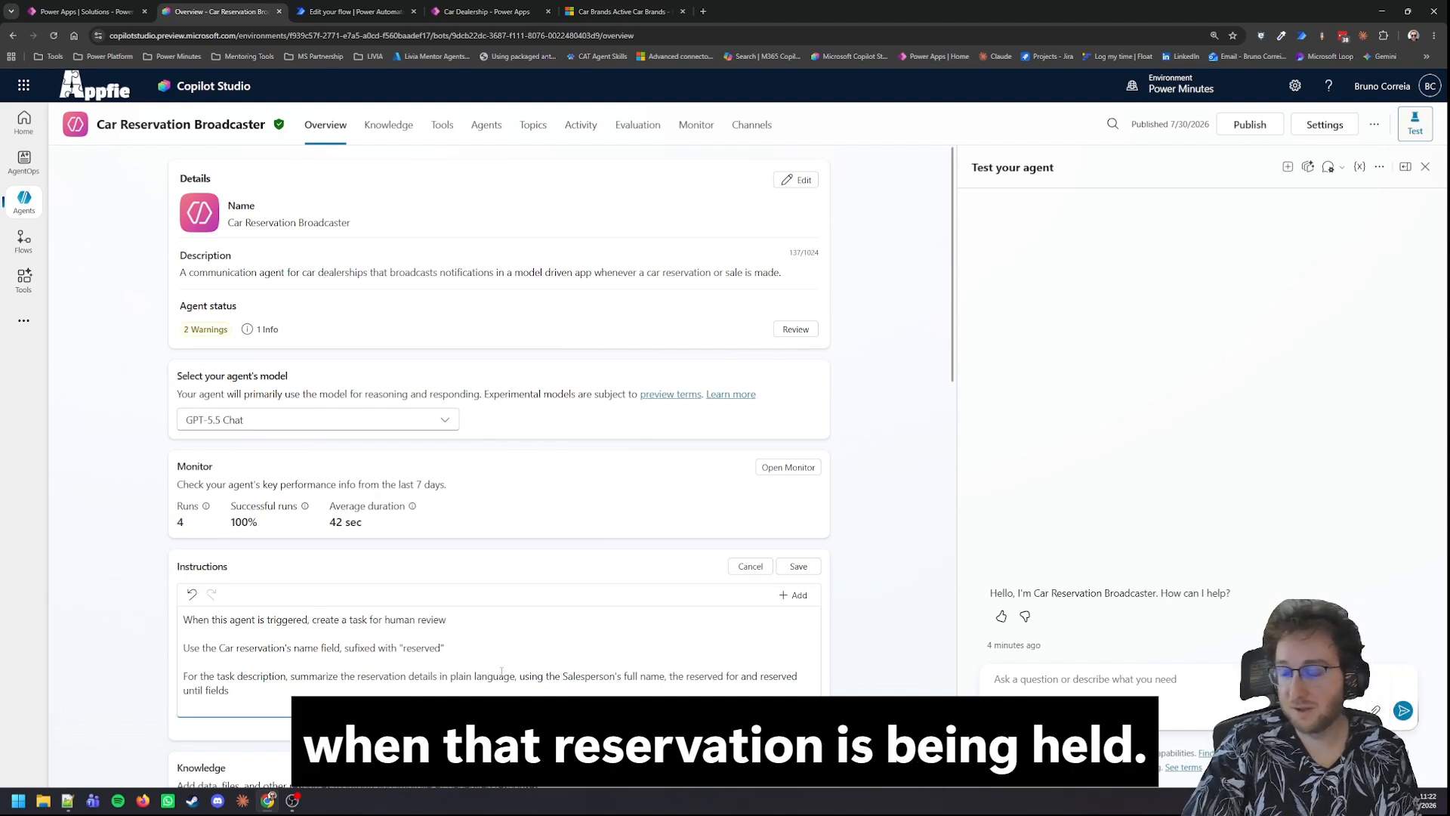
Step: Publish the Car Reservation Broadcaster agent with the Force newest version option enabled
{"action": "scroll", "coordinate": [479, 637], "scroll_direction": "down", "scroll_amount": 5}
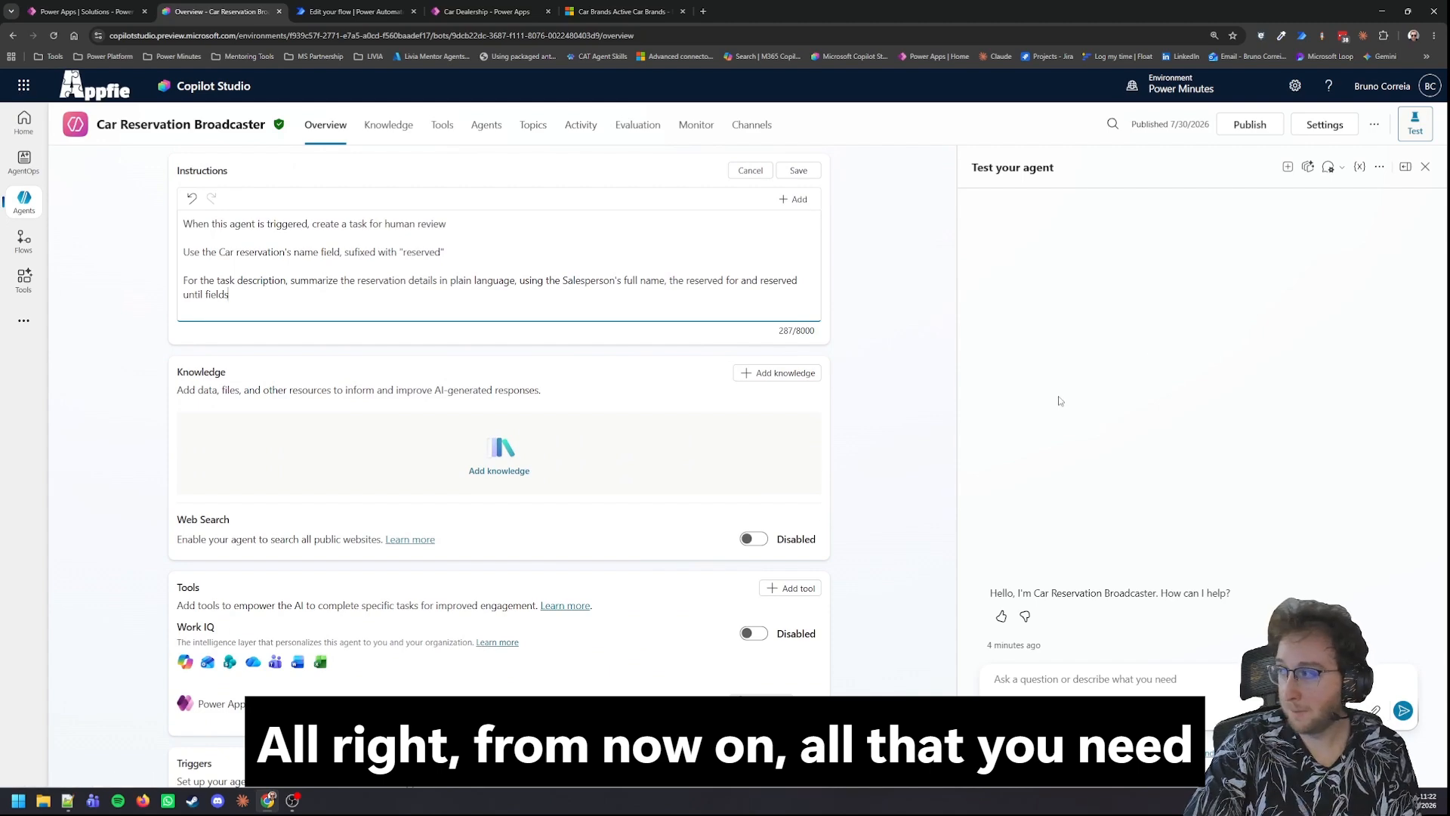
{"action": "left_click", "coordinate": [1252, 125]}
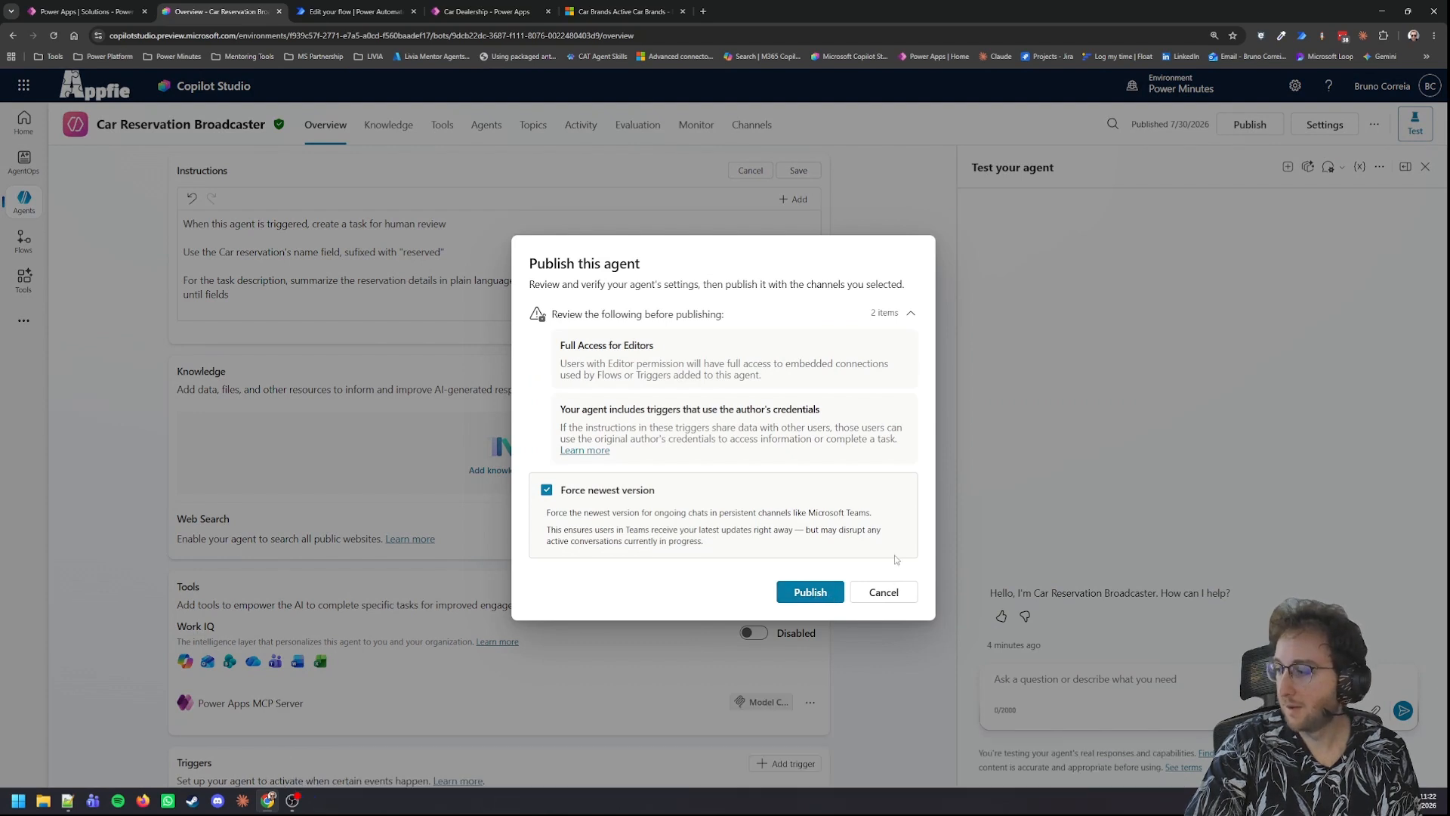
{"action": "left_click", "coordinate": [817, 593]}
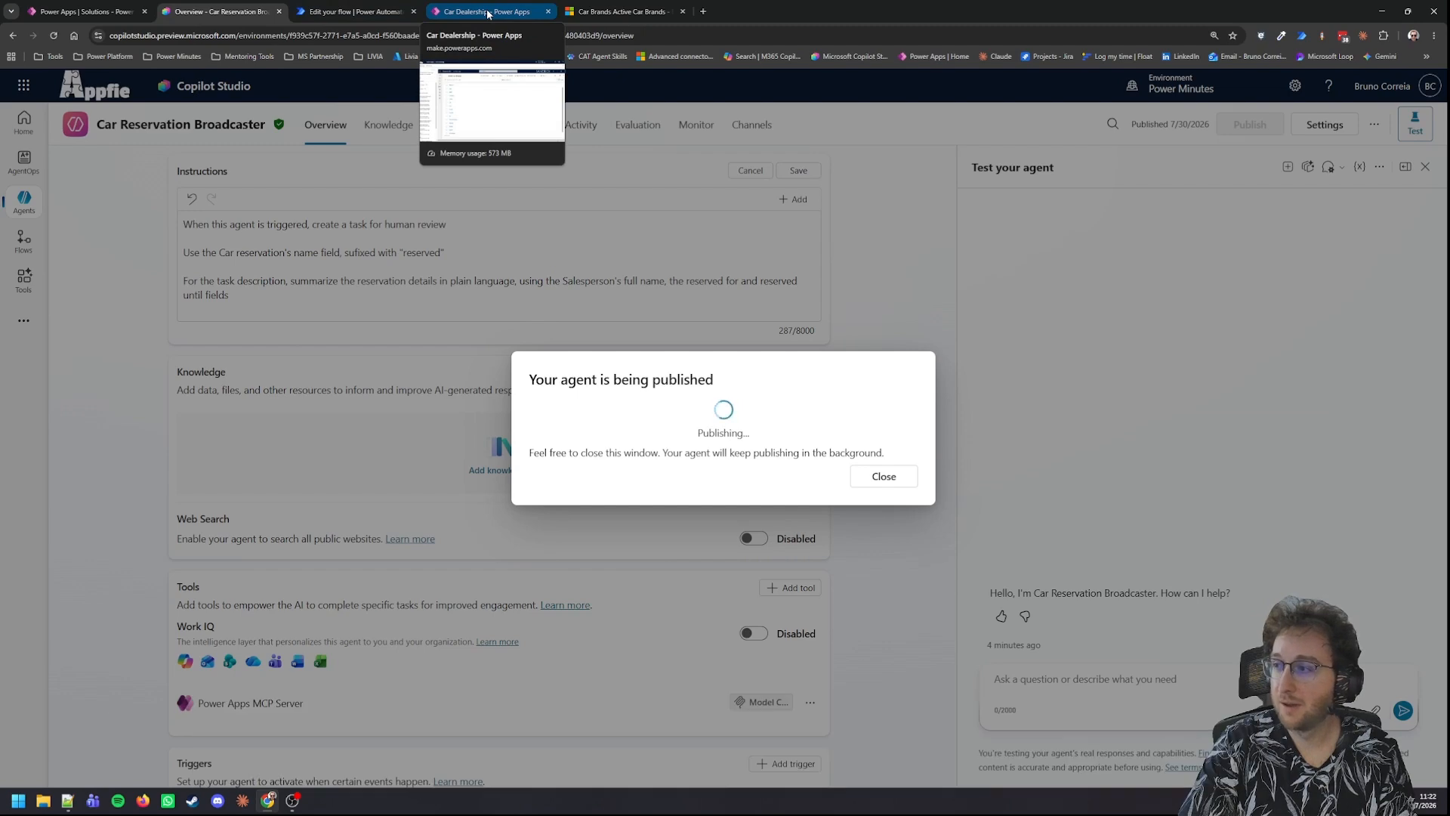
Step: Switch to the Car Dealership app in the Power Apps editor and look over its pages, App MCP and agents sections
{"action": "left_click", "coordinate": [488, 14]}
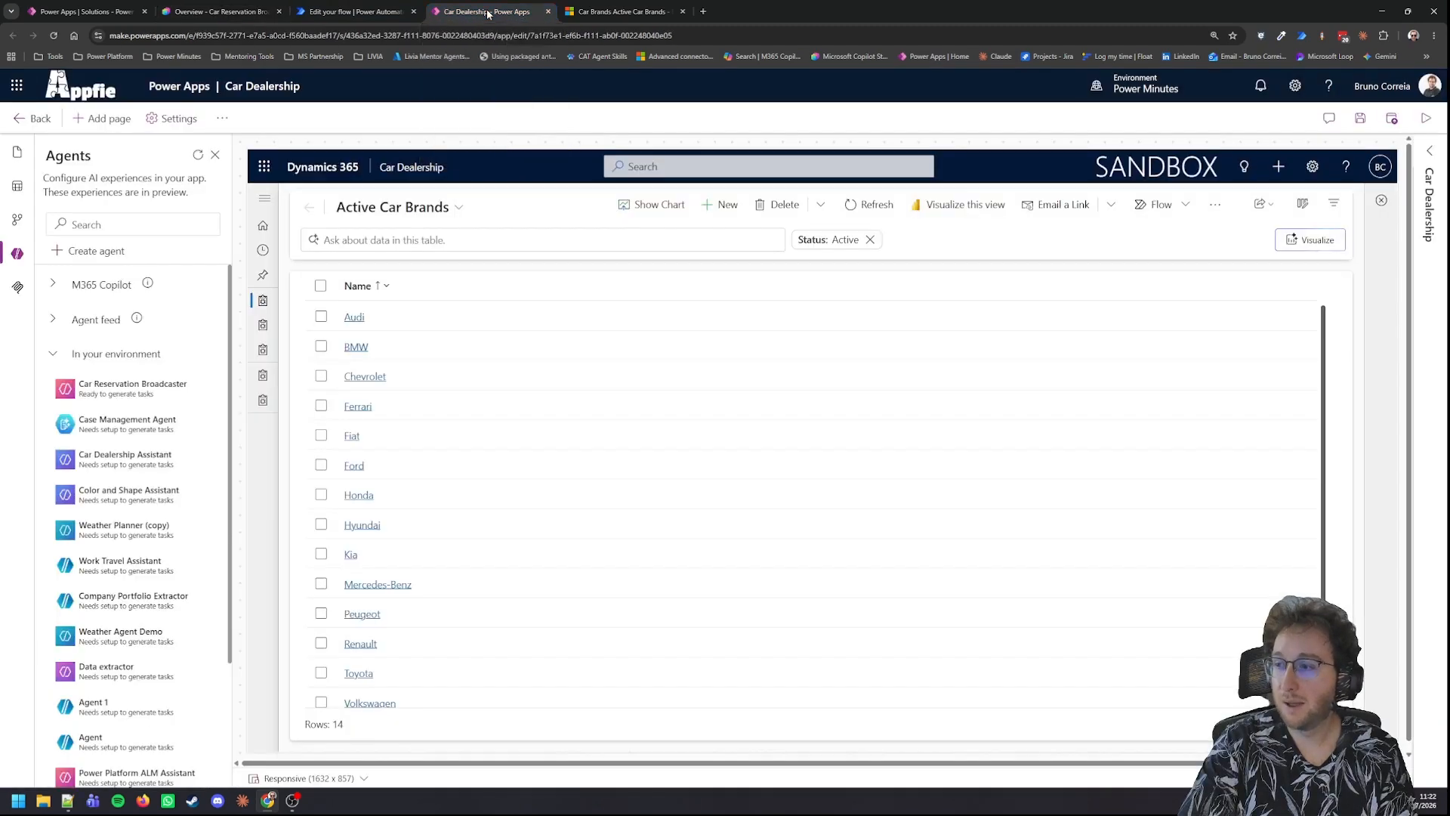
{"action": "left_click", "coordinate": [16, 152]}
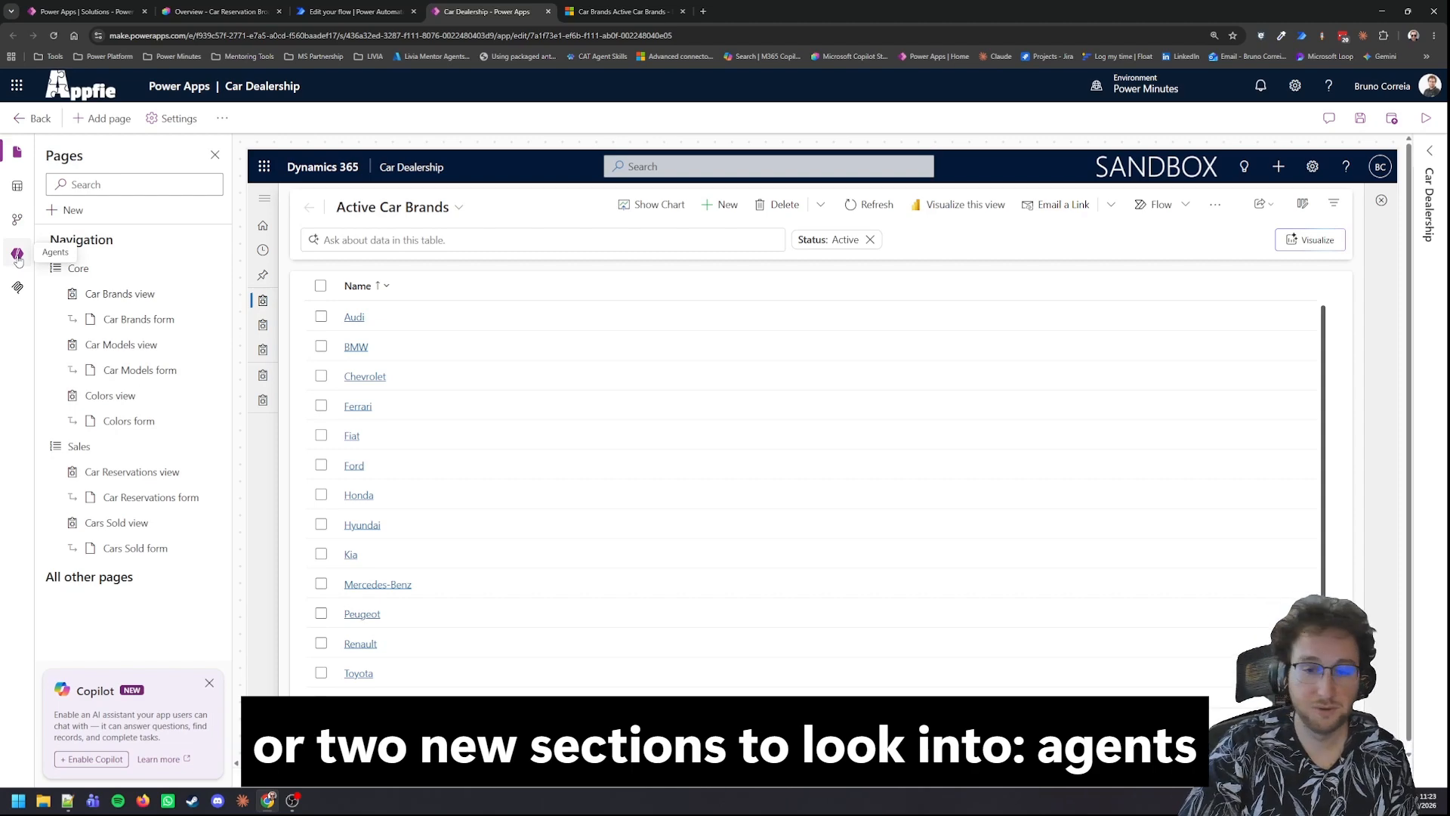
{"action": "left_click", "coordinate": [17, 257]}
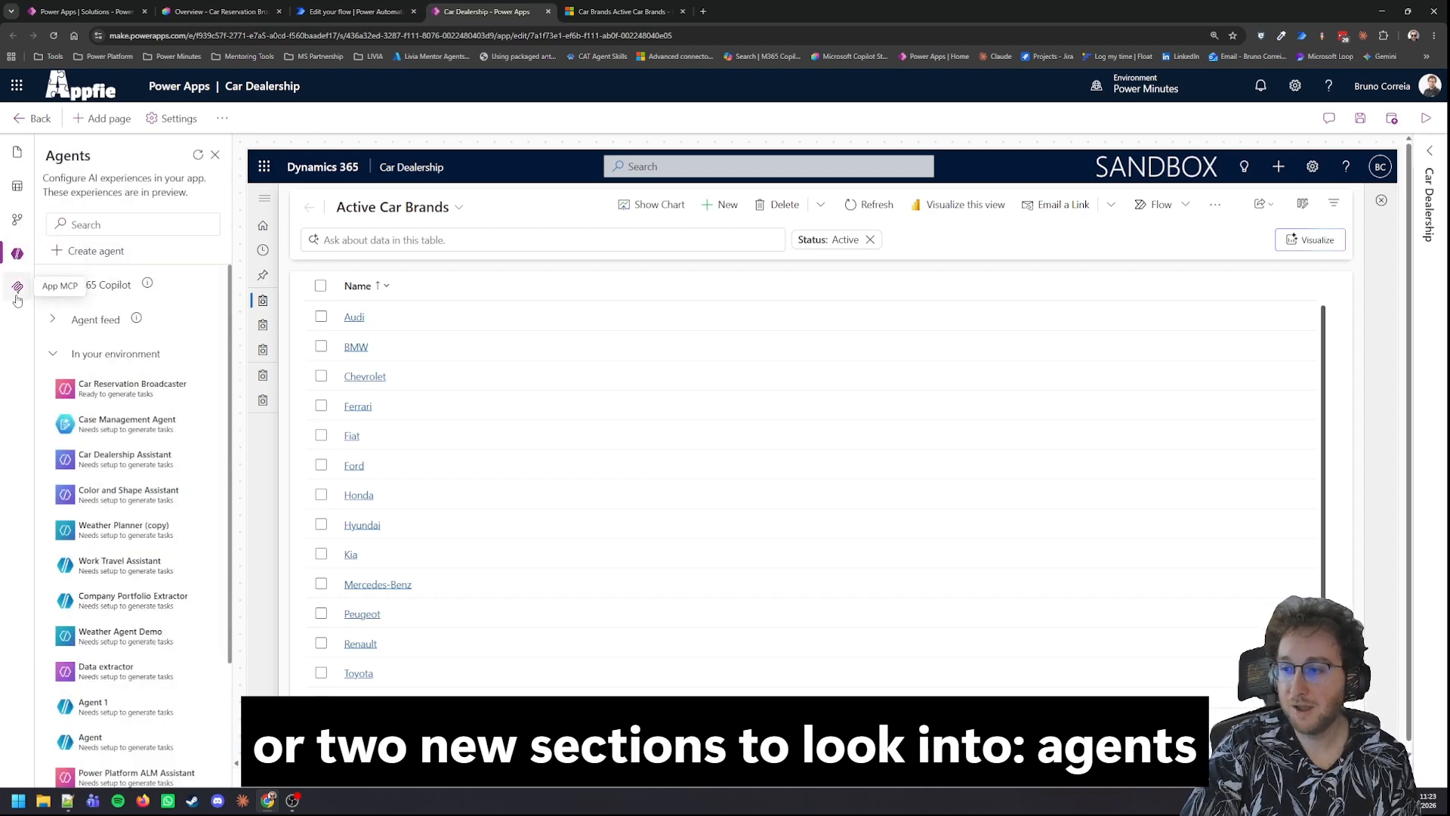
{"action": "left_click", "coordinate": [17, 290]}
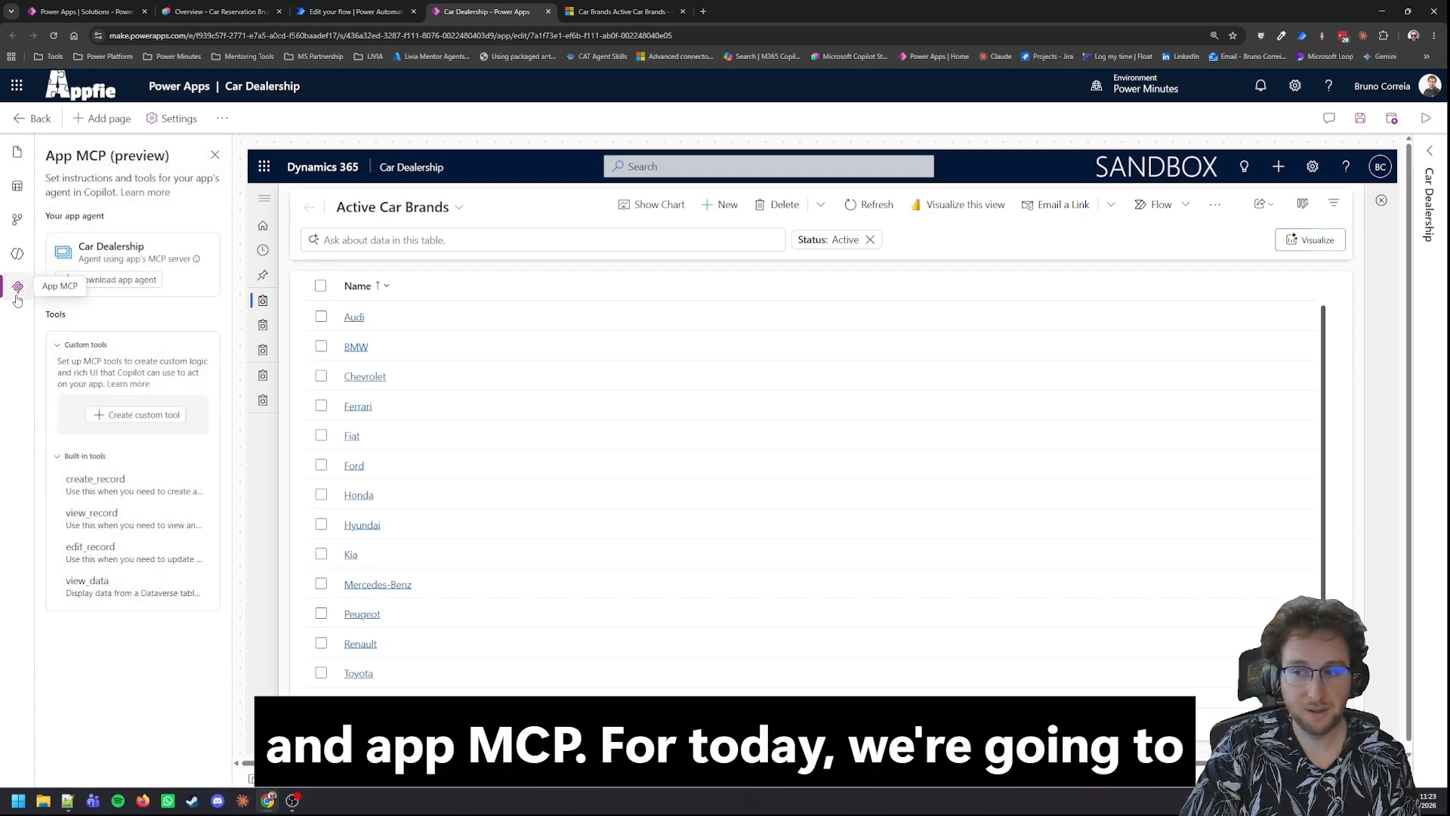
{"action": "left_click", "coordinate": [15, 259]}
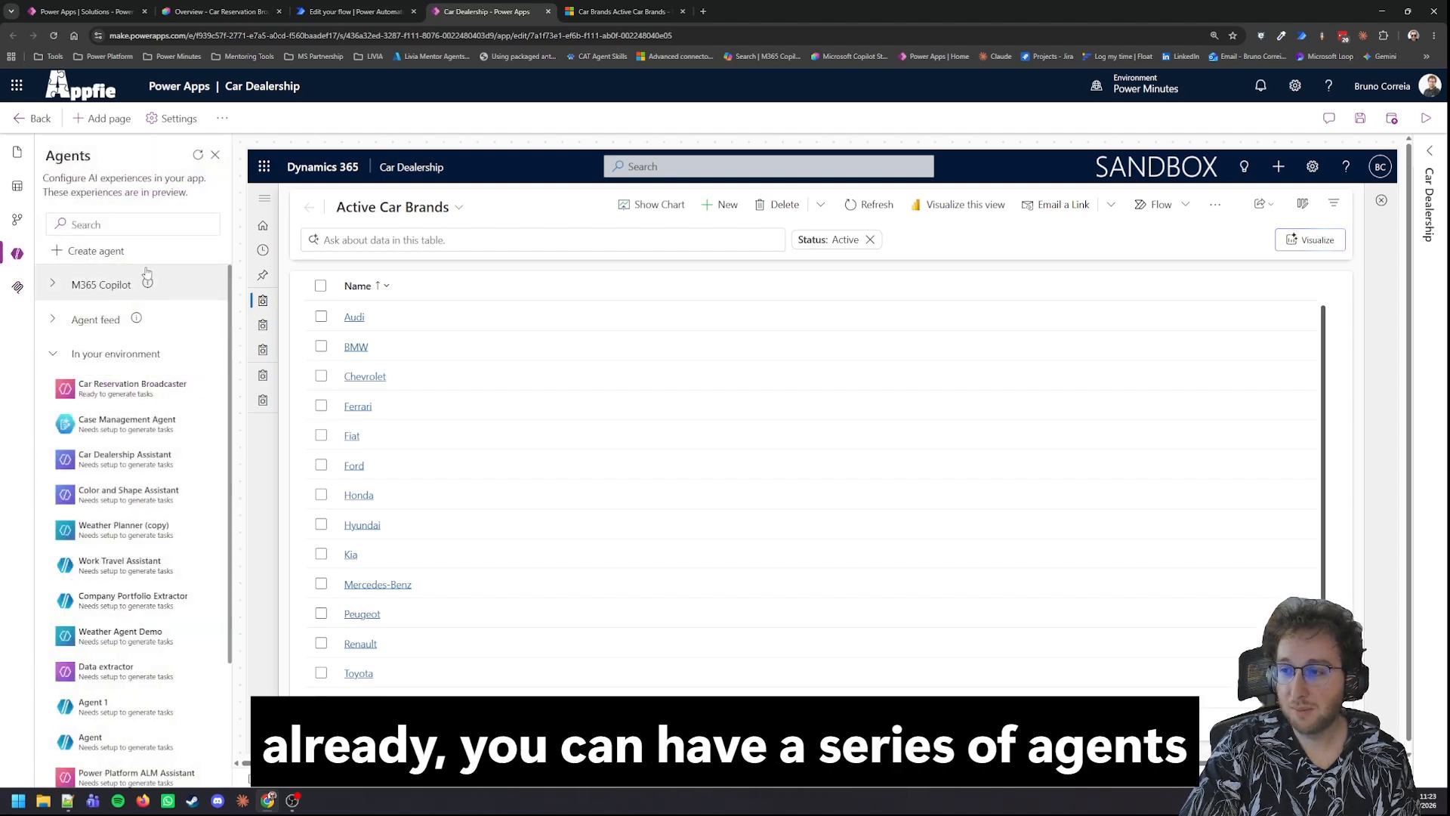
Step: Browse the M365 Copilot agents available for the Car Dealership app and collapse their list
{"action": "left_click", "coordinate": [53, 285]}
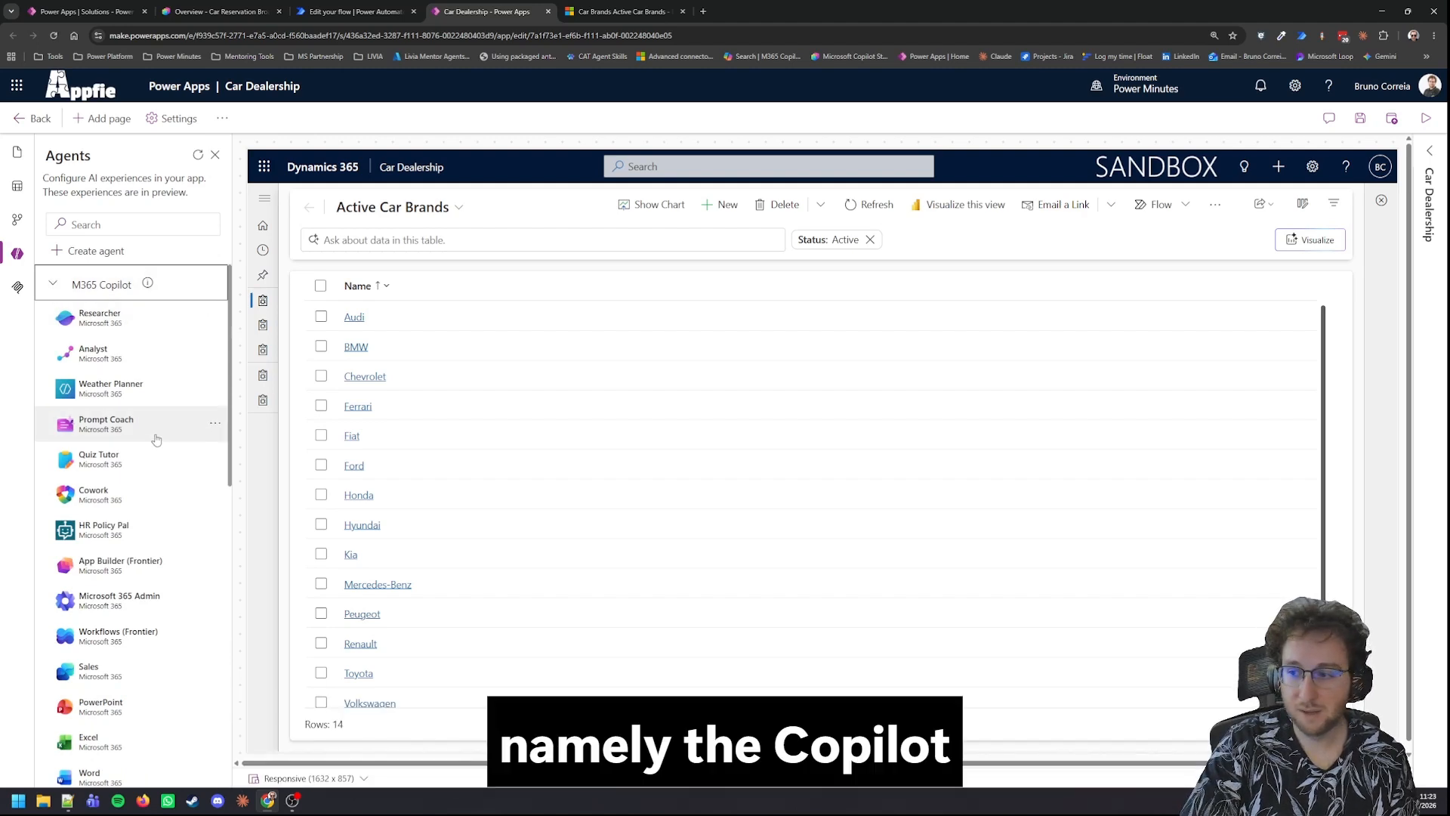
{"action": "scroll", "coordinate": [144, 400], "scroll_direction": "down", "scroll_amount": 3}
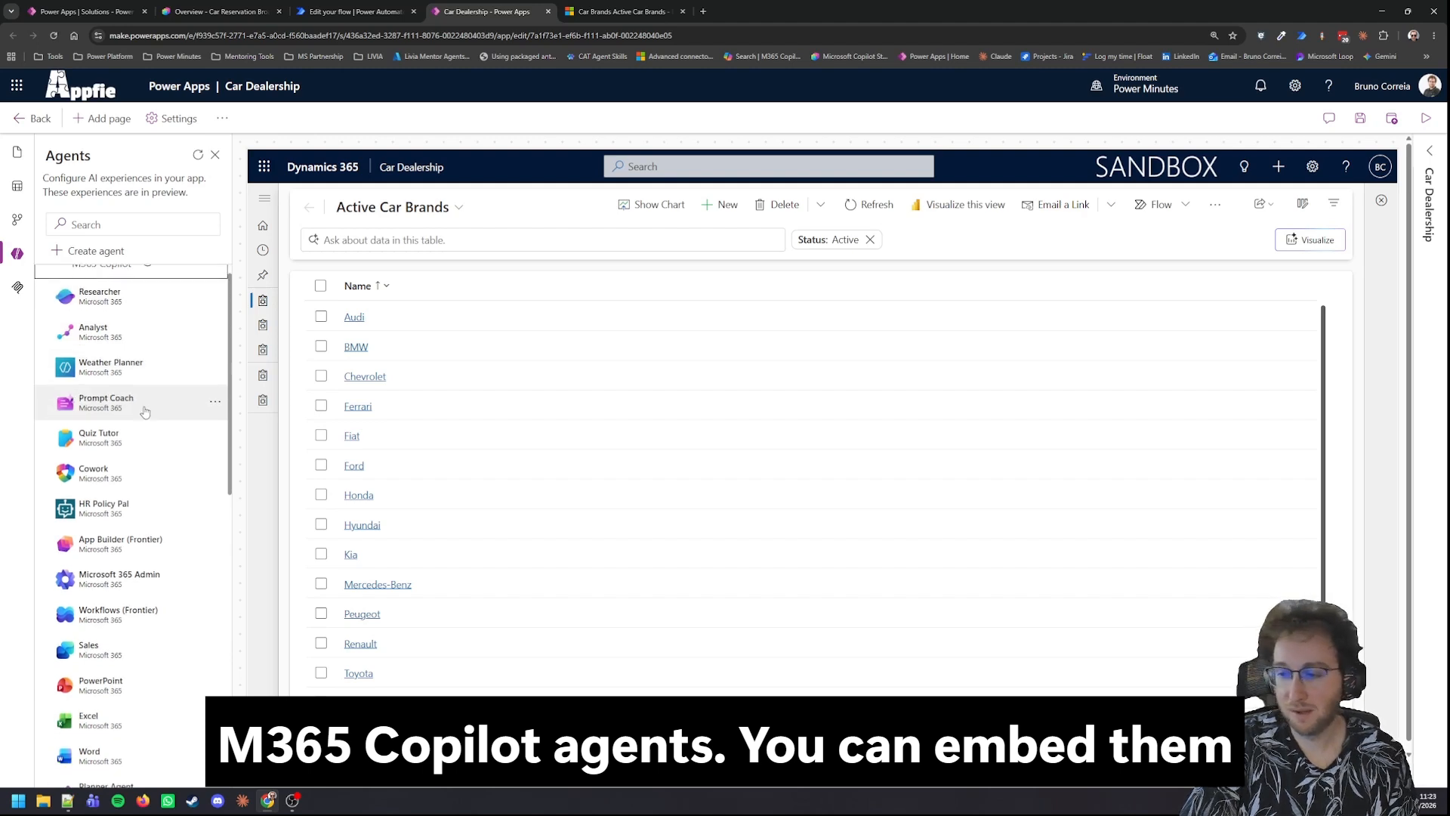
{"action": "scroll", "coordinate": [76, 302], "scroll_direction": "up", "scroll_amount": 3}
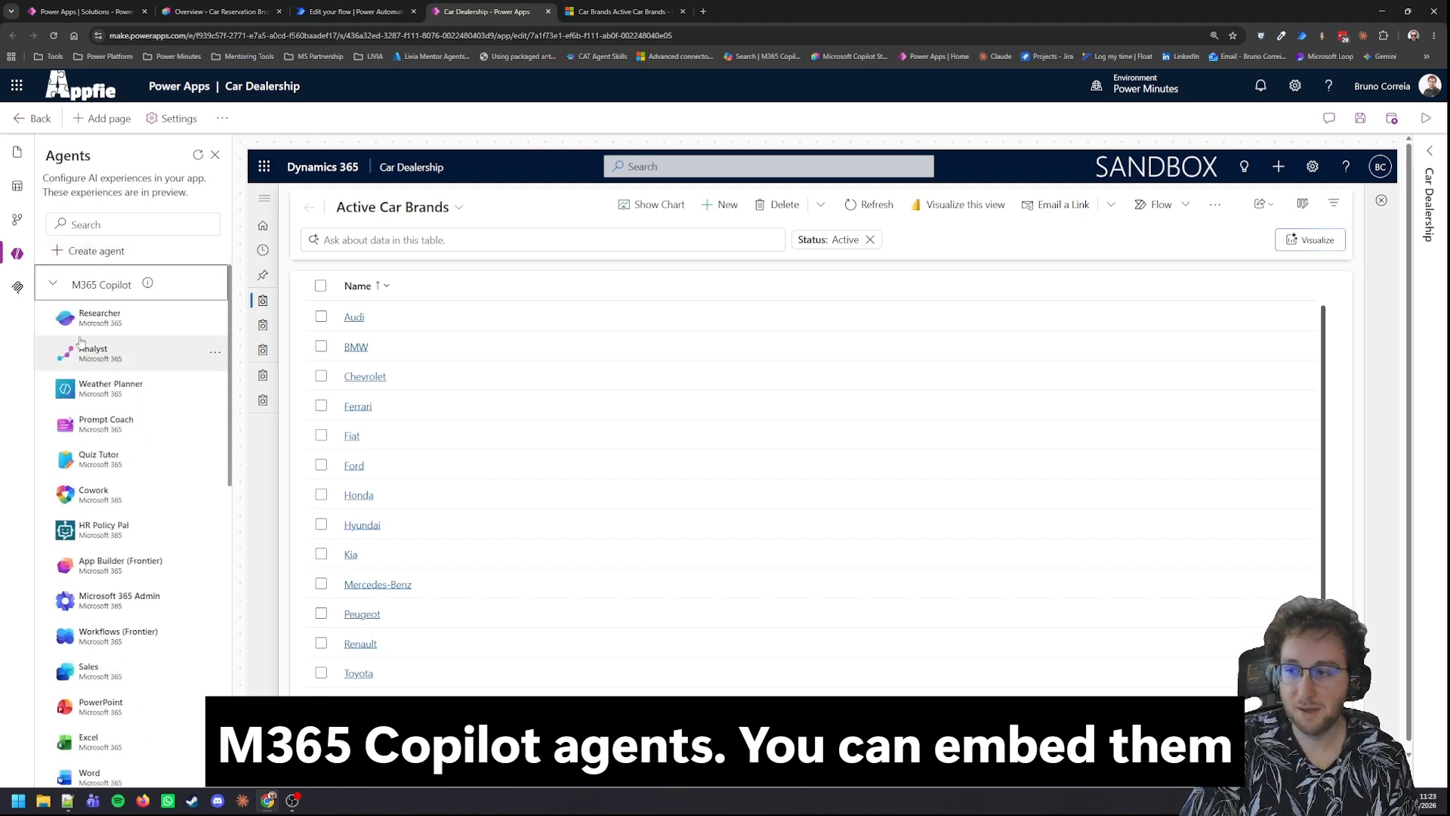
{"action": "left_click", "coordinate": [53, 284]}
Step: Add the Car Reservation Broadcaster agent from the environment to the Car Dealership app's agent feed
{"action": "left_click", "coordinate": [48, 320]}
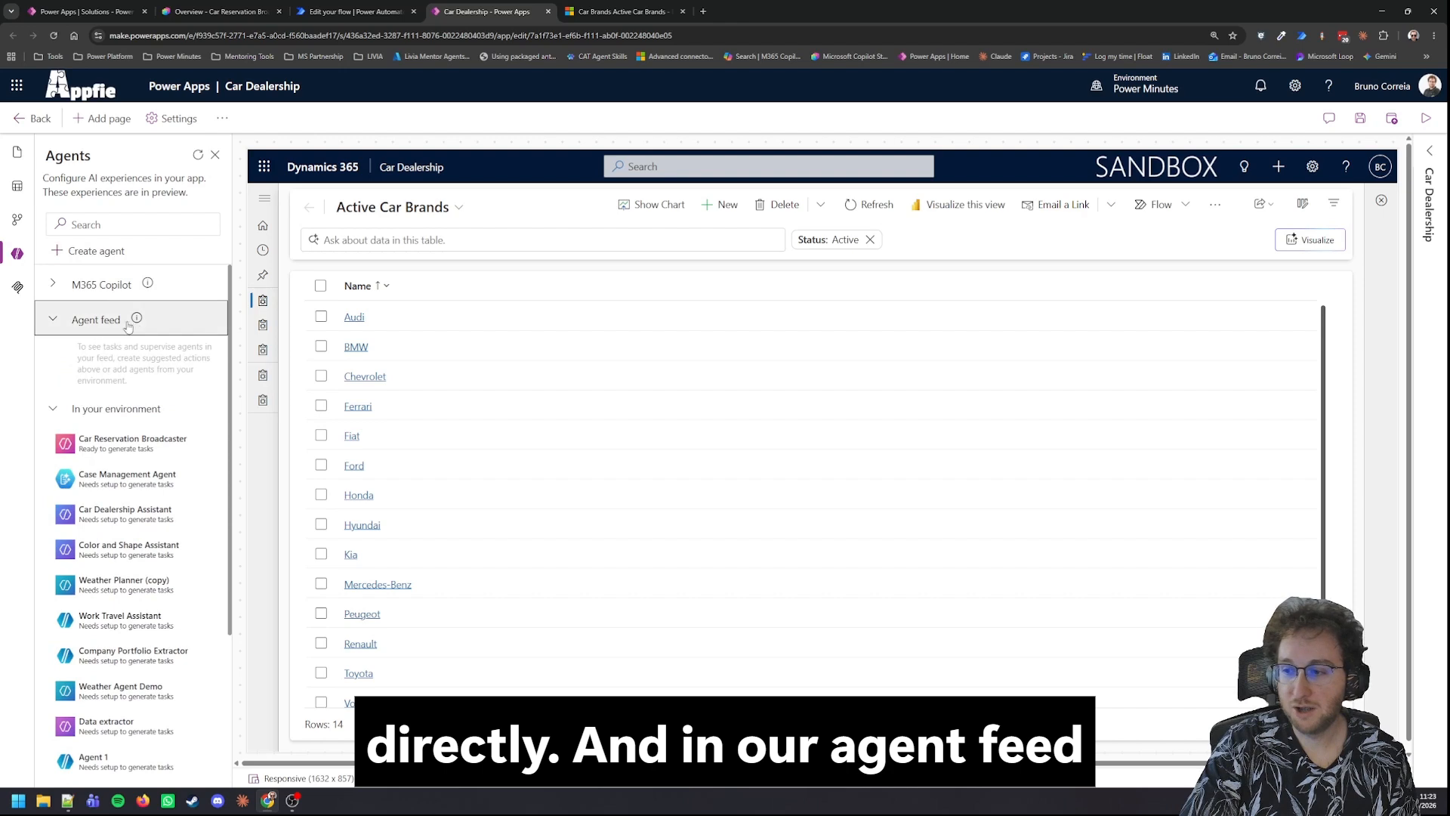
{"action": "mouse_move", "coordinate": [133, 333]}
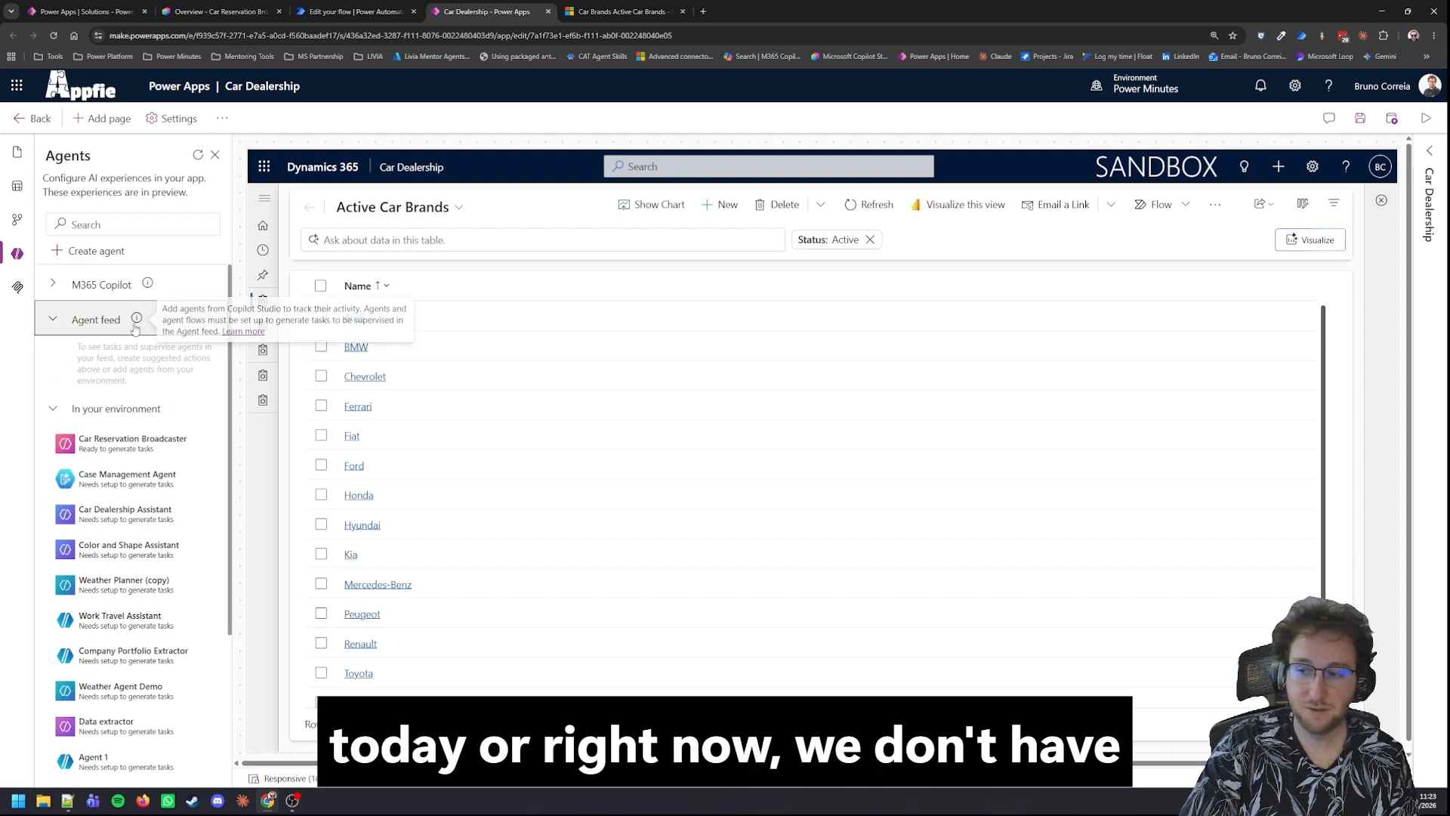
{"action": "left_click", "coordinate": [215, 443]}
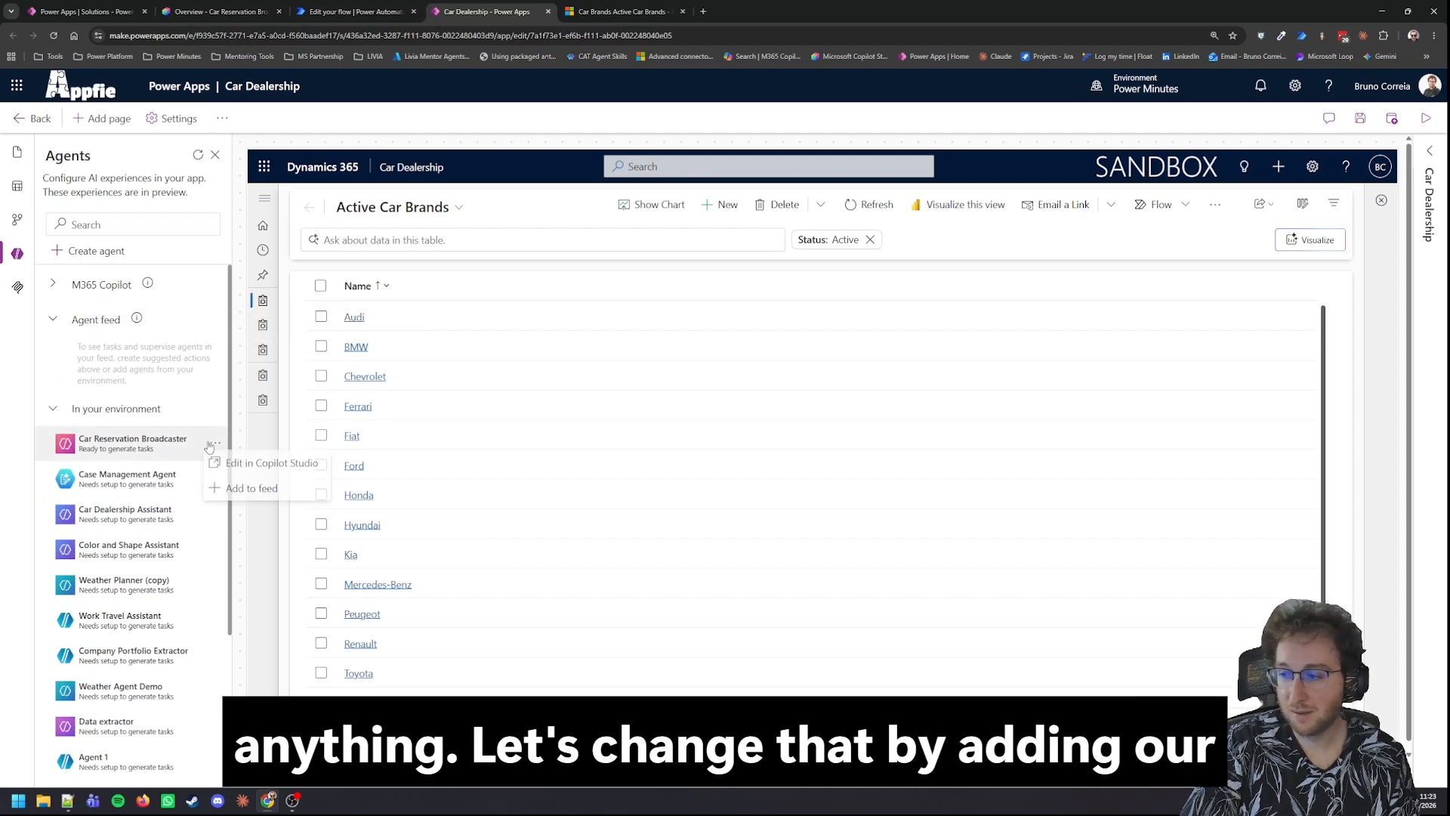
{"action": "left_click", "coordinate": [233, 491]}
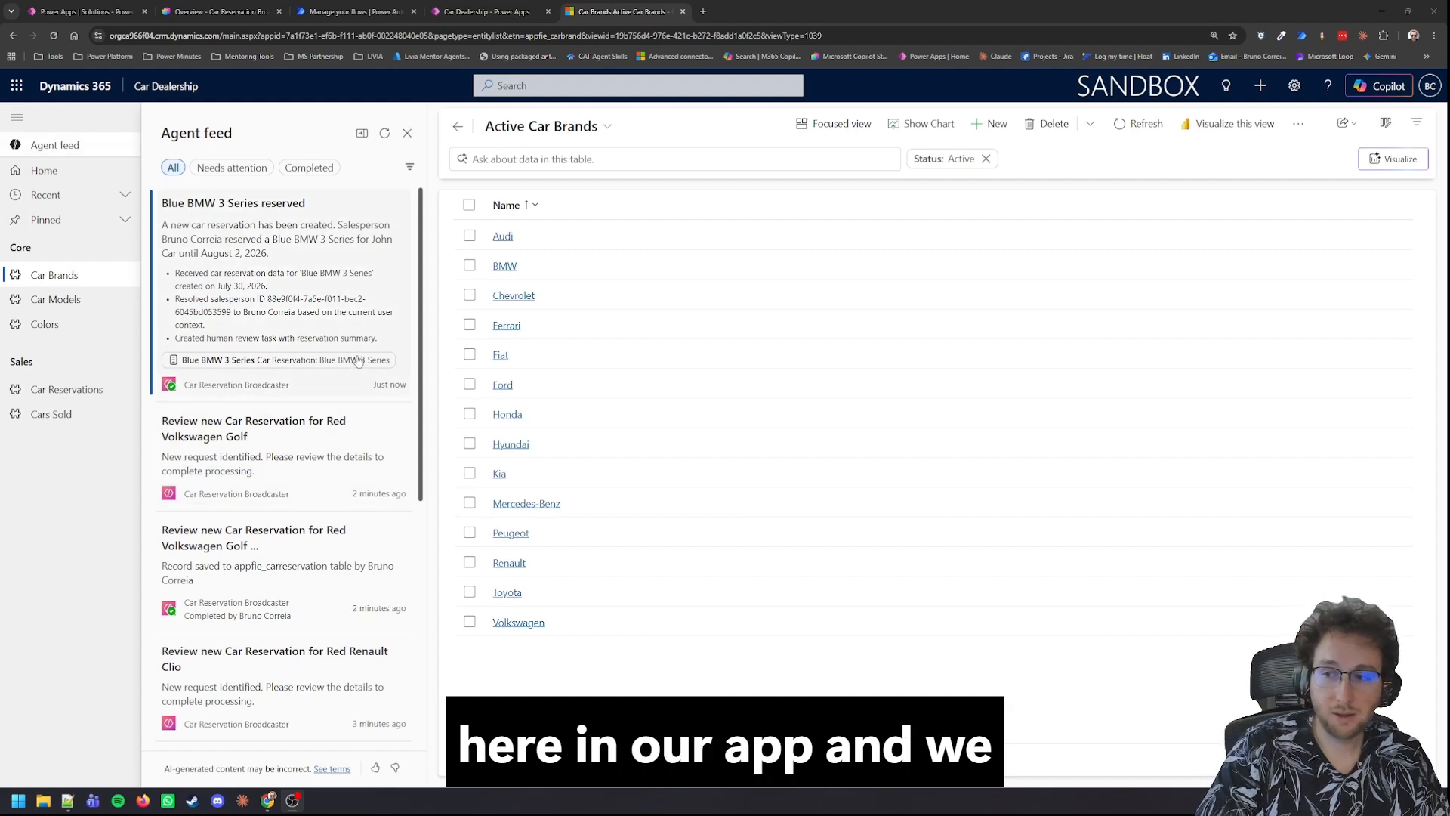
Step: Start a new car reservation in the running Car Dealership app and choose 500 as its car model
{"action": "left_click", "coordinate": [79, 390]}
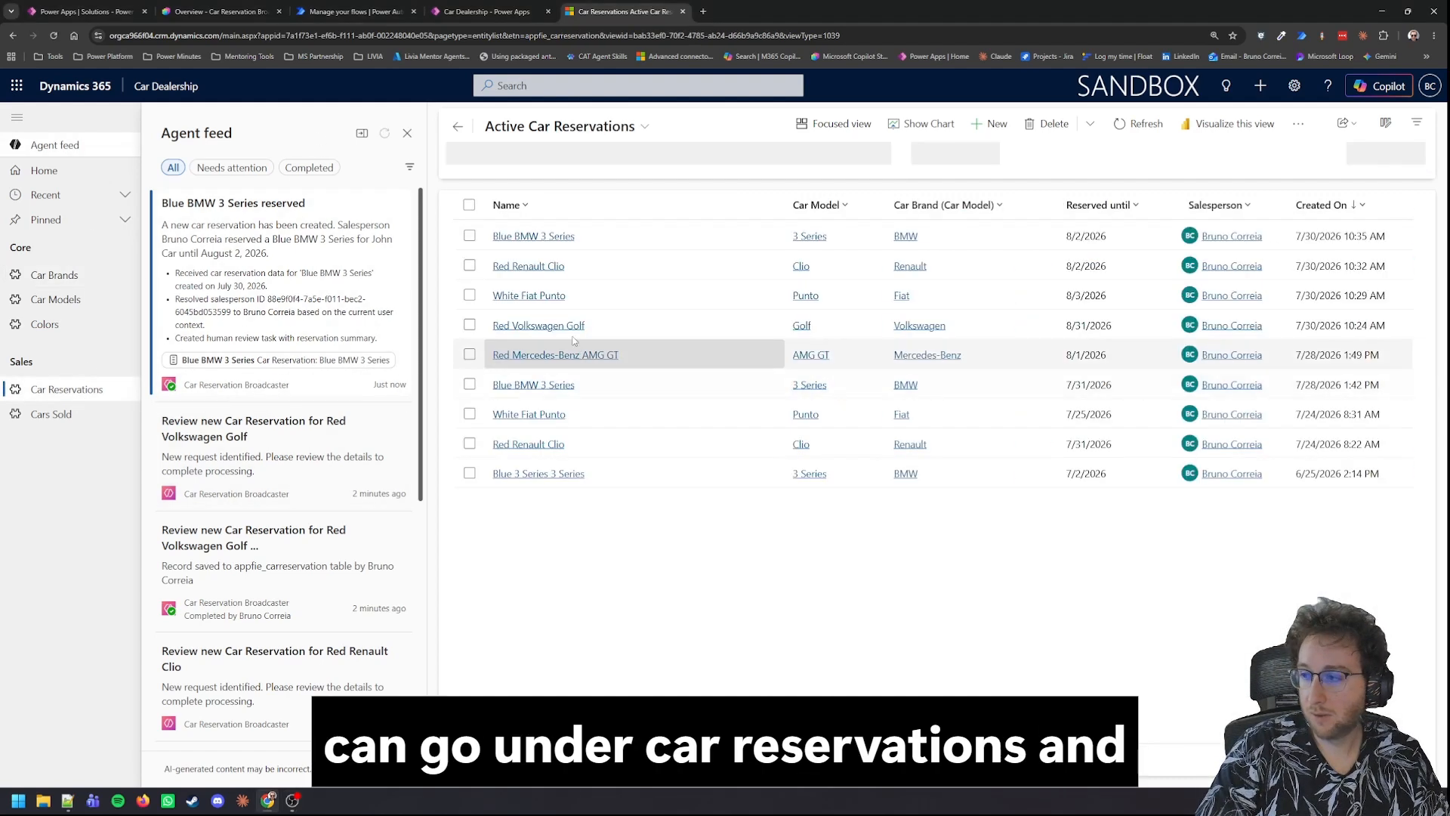
{"action": "left_click", "coordinate": [997, 124]}
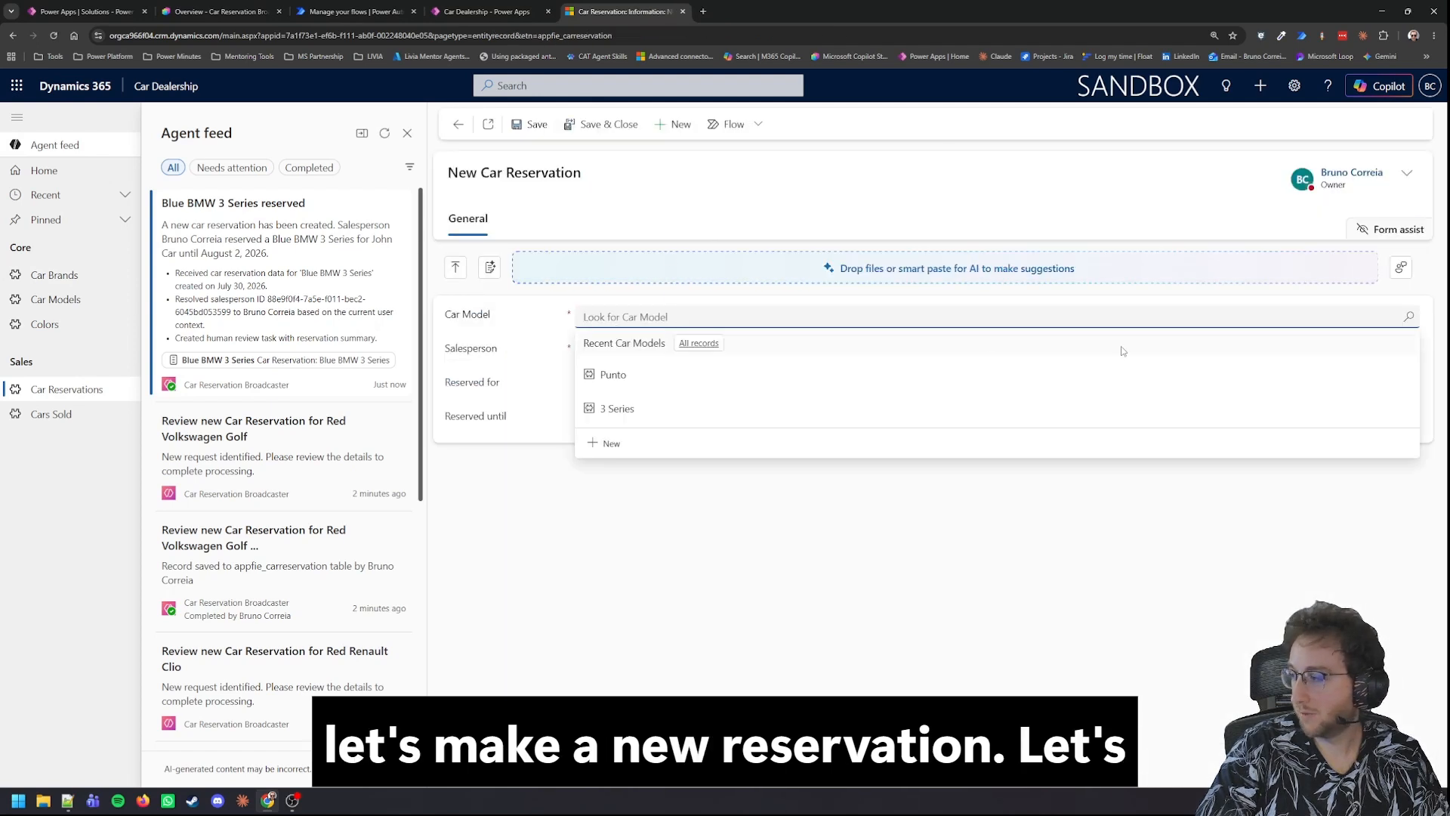
{"action": "left_click", "coordinate": [1408, 317]}
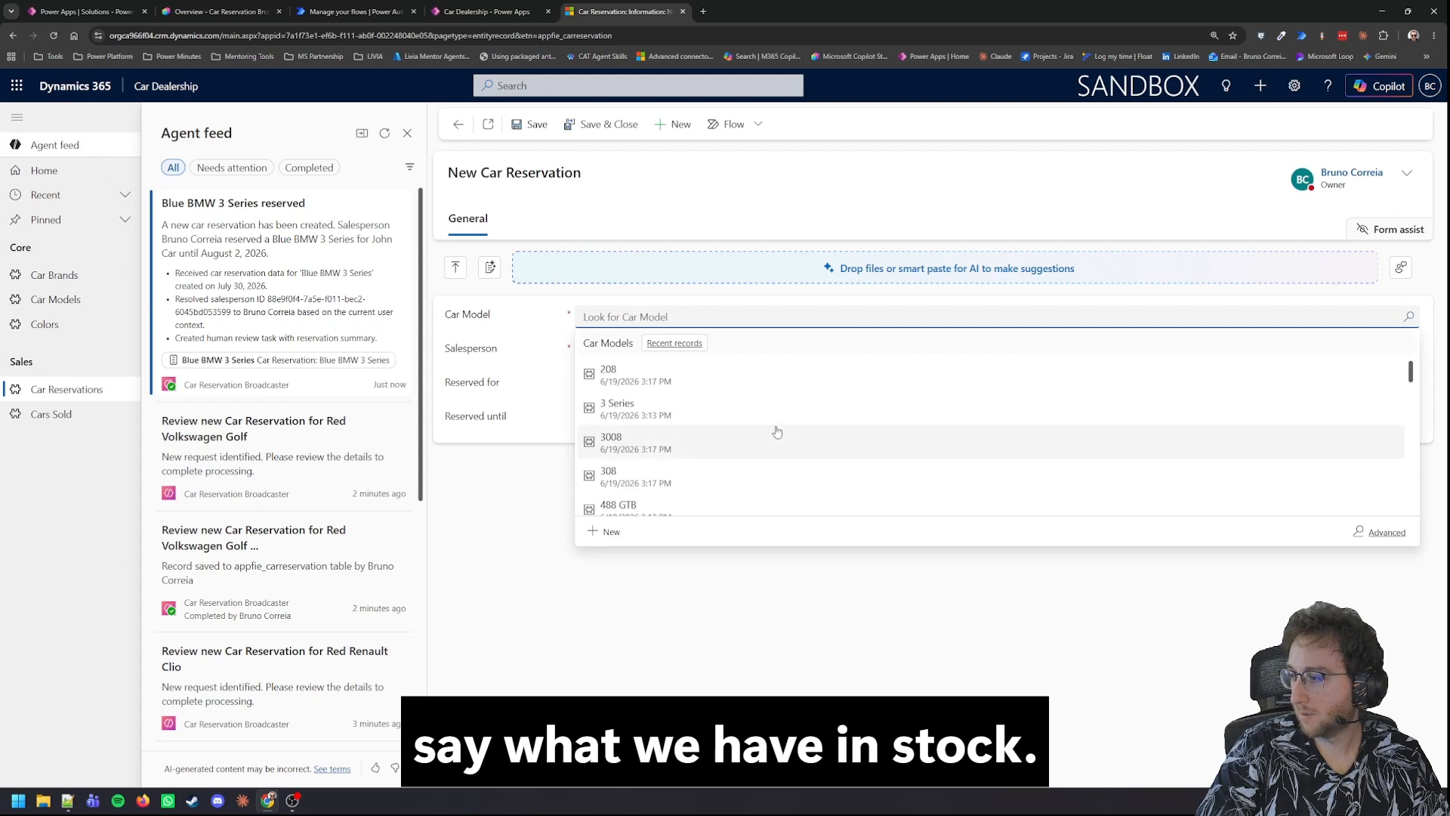
{"action": "scroll", "coordinate": [777, 431], "scroll_direction": "down", "scroll_amount": 4}
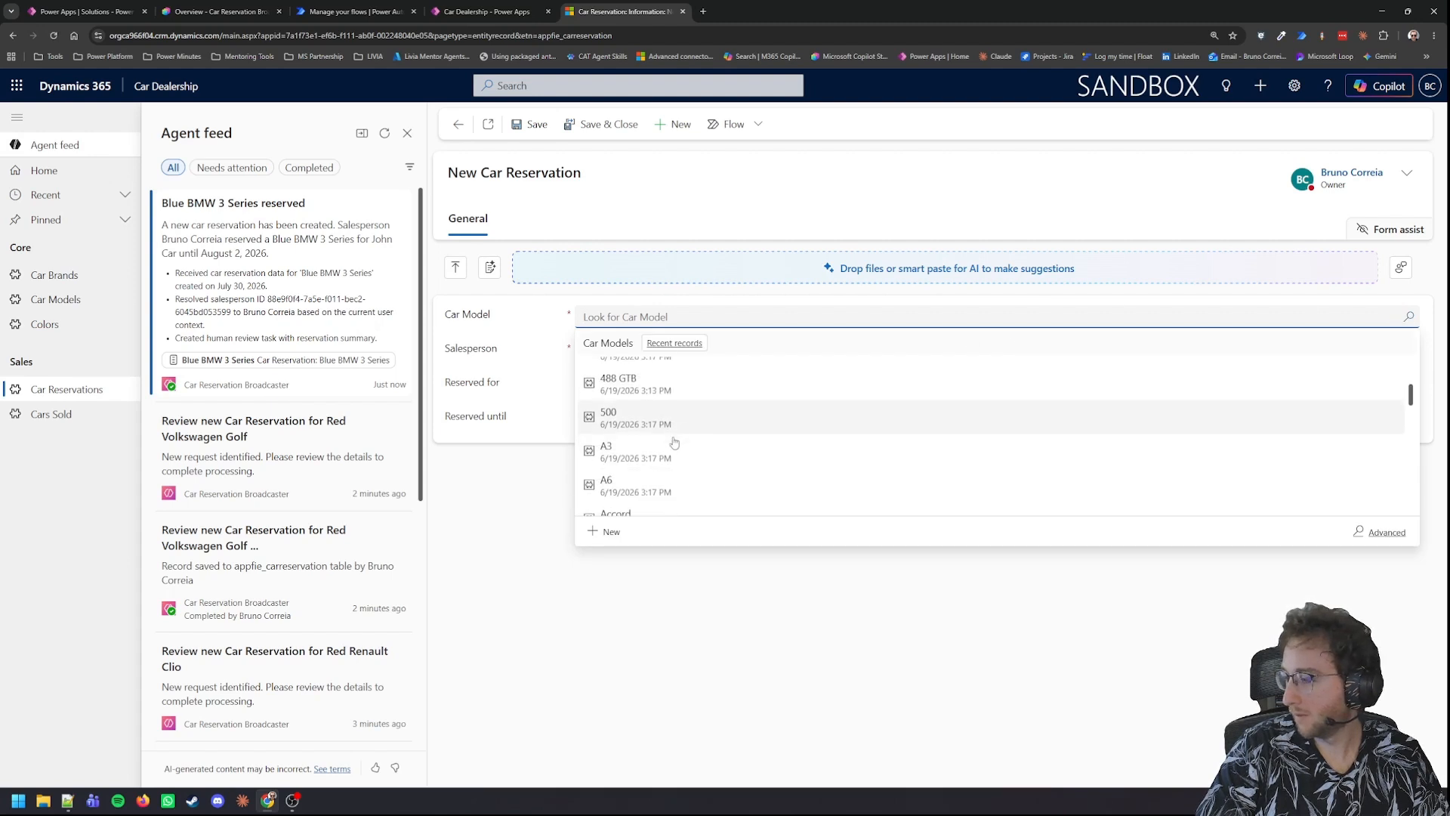
{"action": "scroll", "coordinate": [675, 443], "scroll_direction": "down", "scroll_amount": 1}
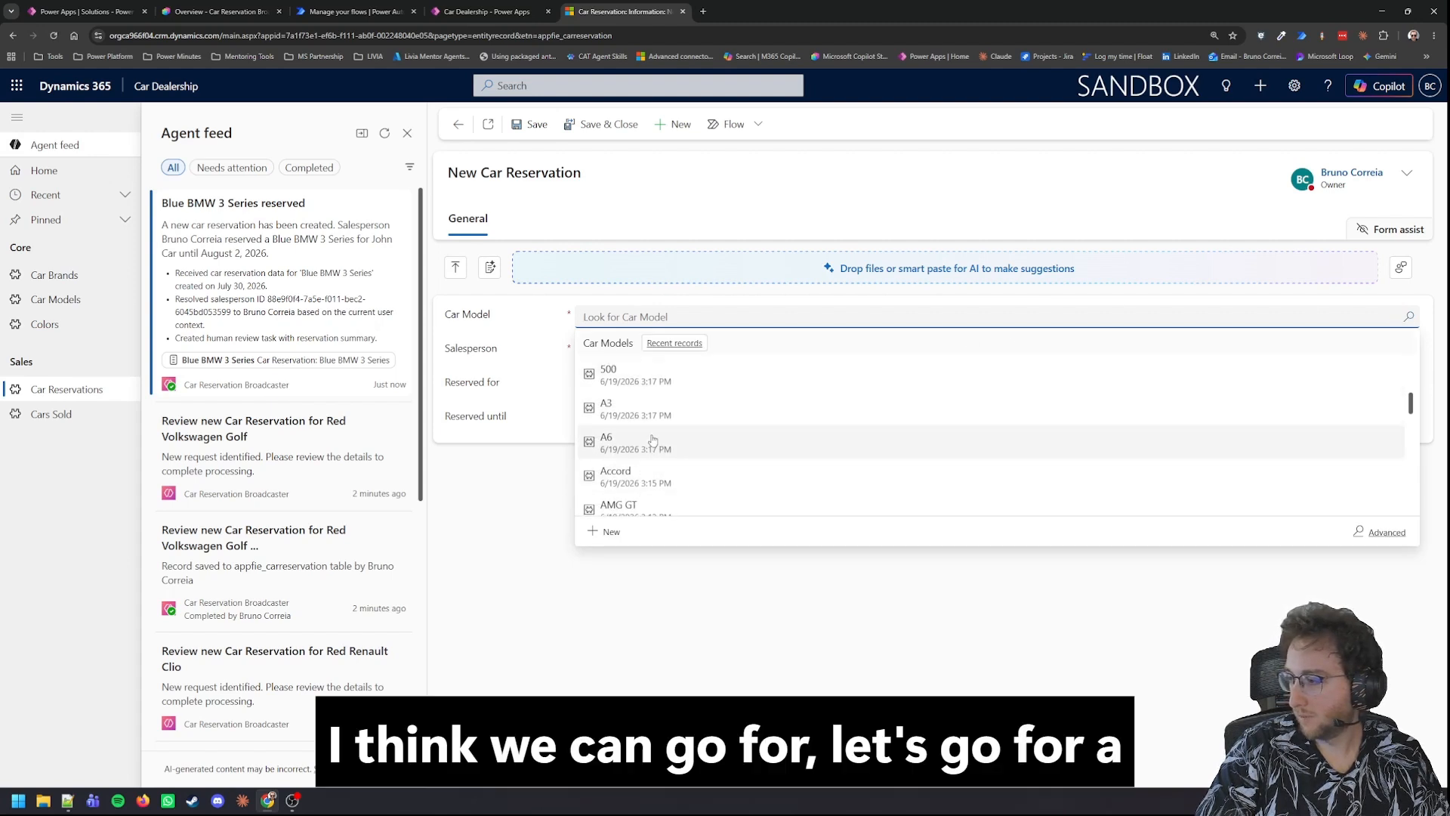
{"action": "left_click", "coordinate": [658, 378]}
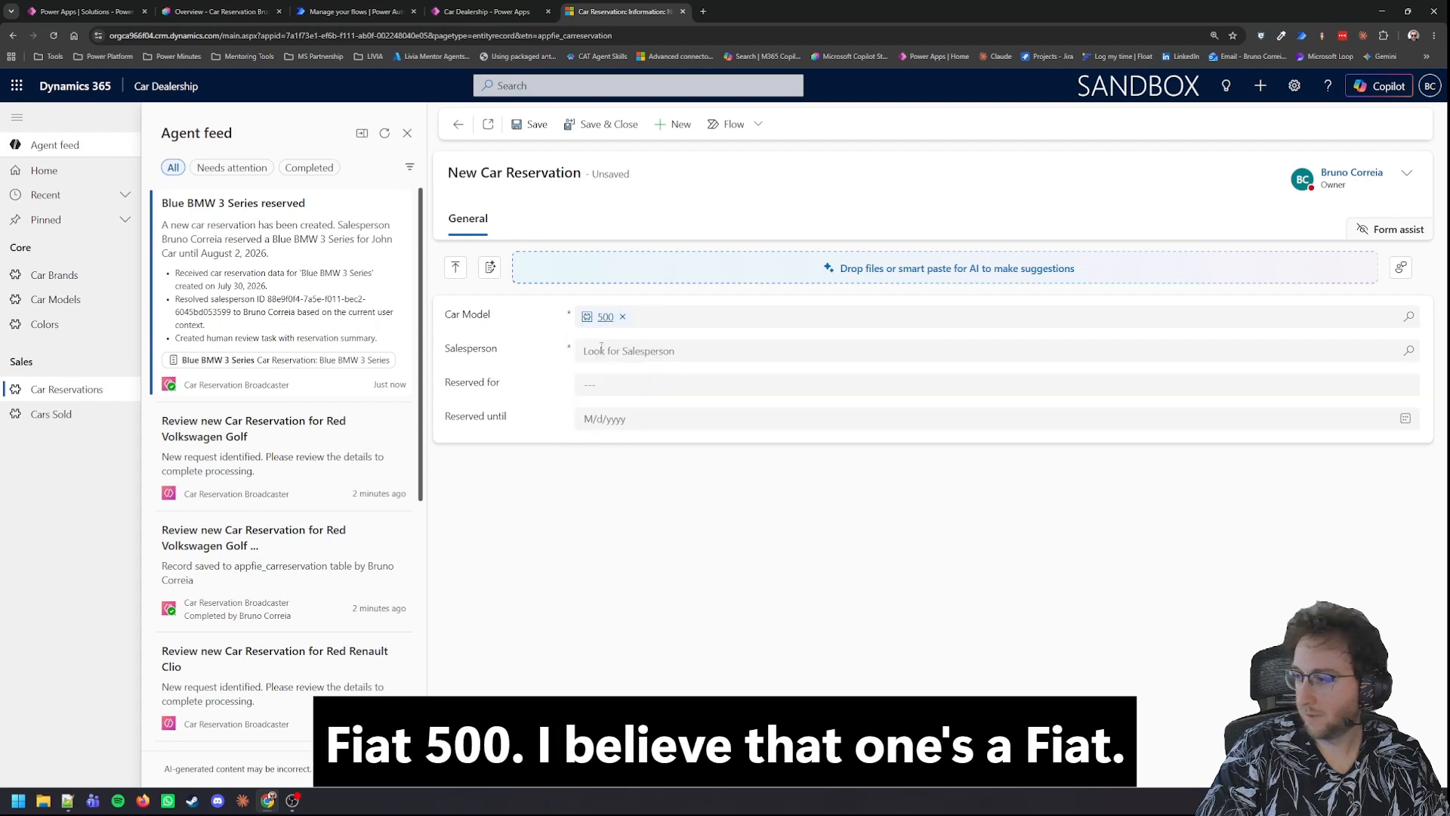
Step: Assign the app owner's user as the reservation's salesperson and enter the customer's full name in Reserved for
{"action": "left_click", "coordinate": [603, 351]}
{"action": "left_click", "coordinate": [1409, 350]}
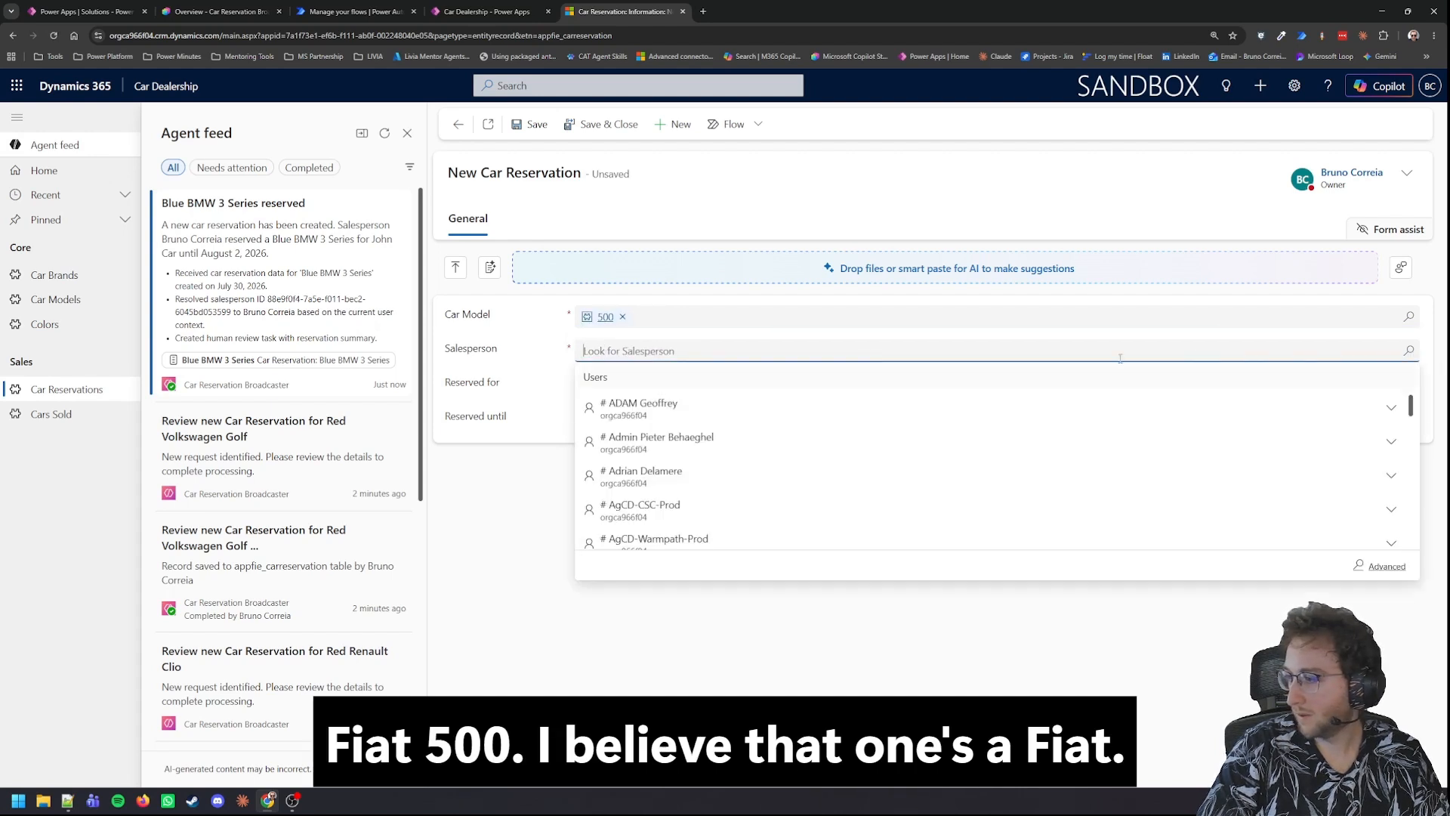
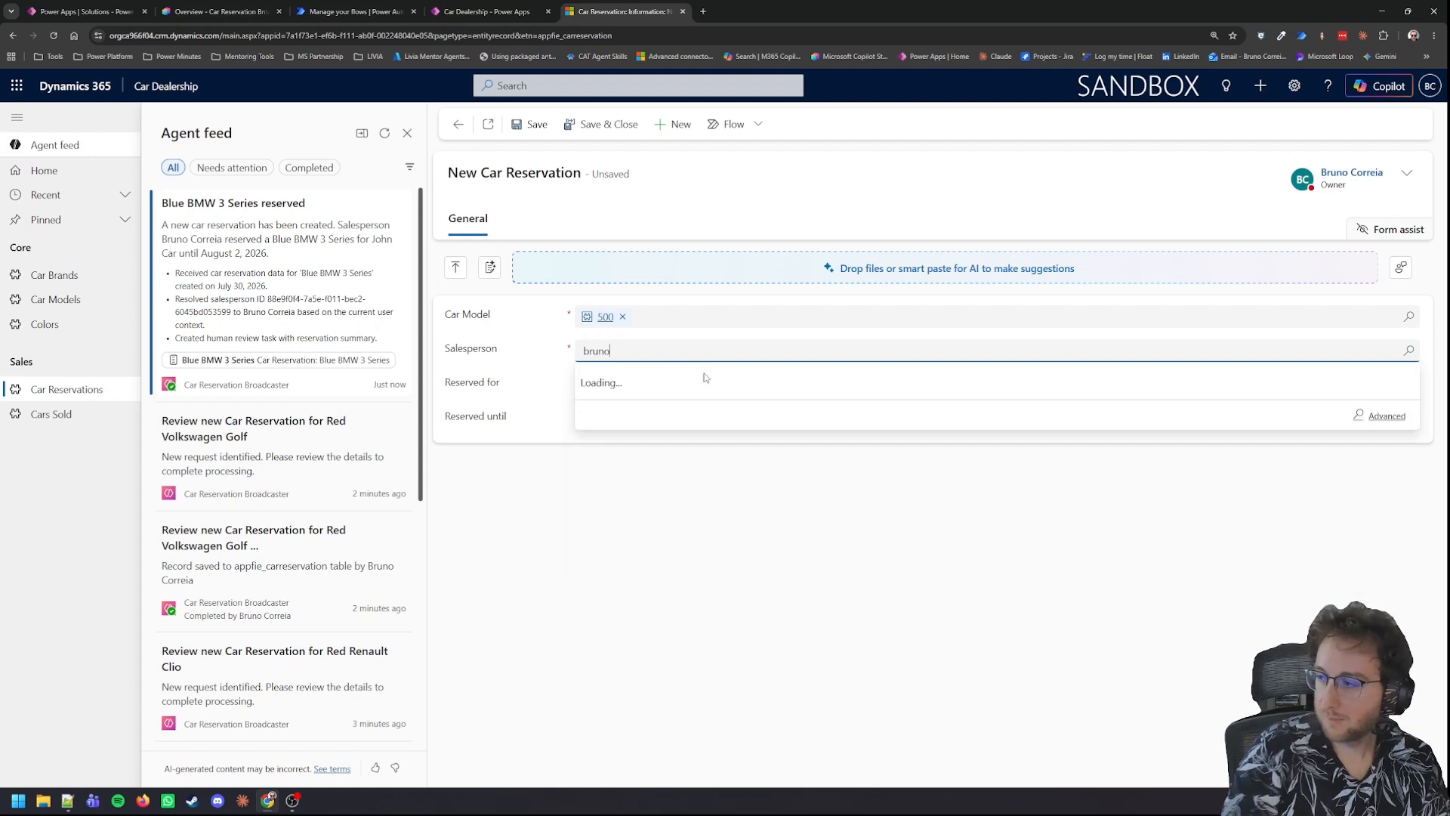
{"action": "left_click", "coordinate": [634, 402]}
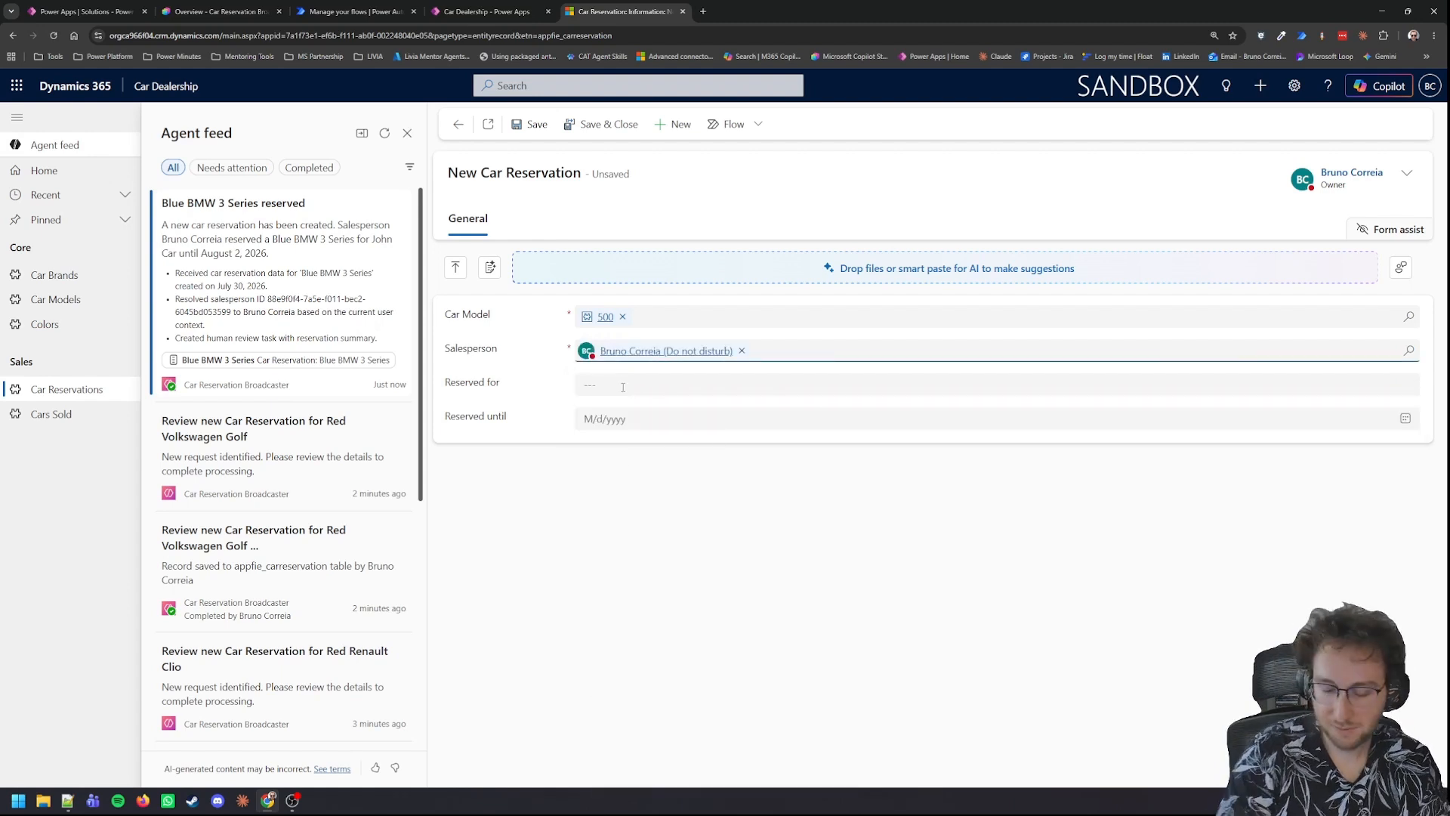
{"action": "left_click", "coordinate": [618, 386]}
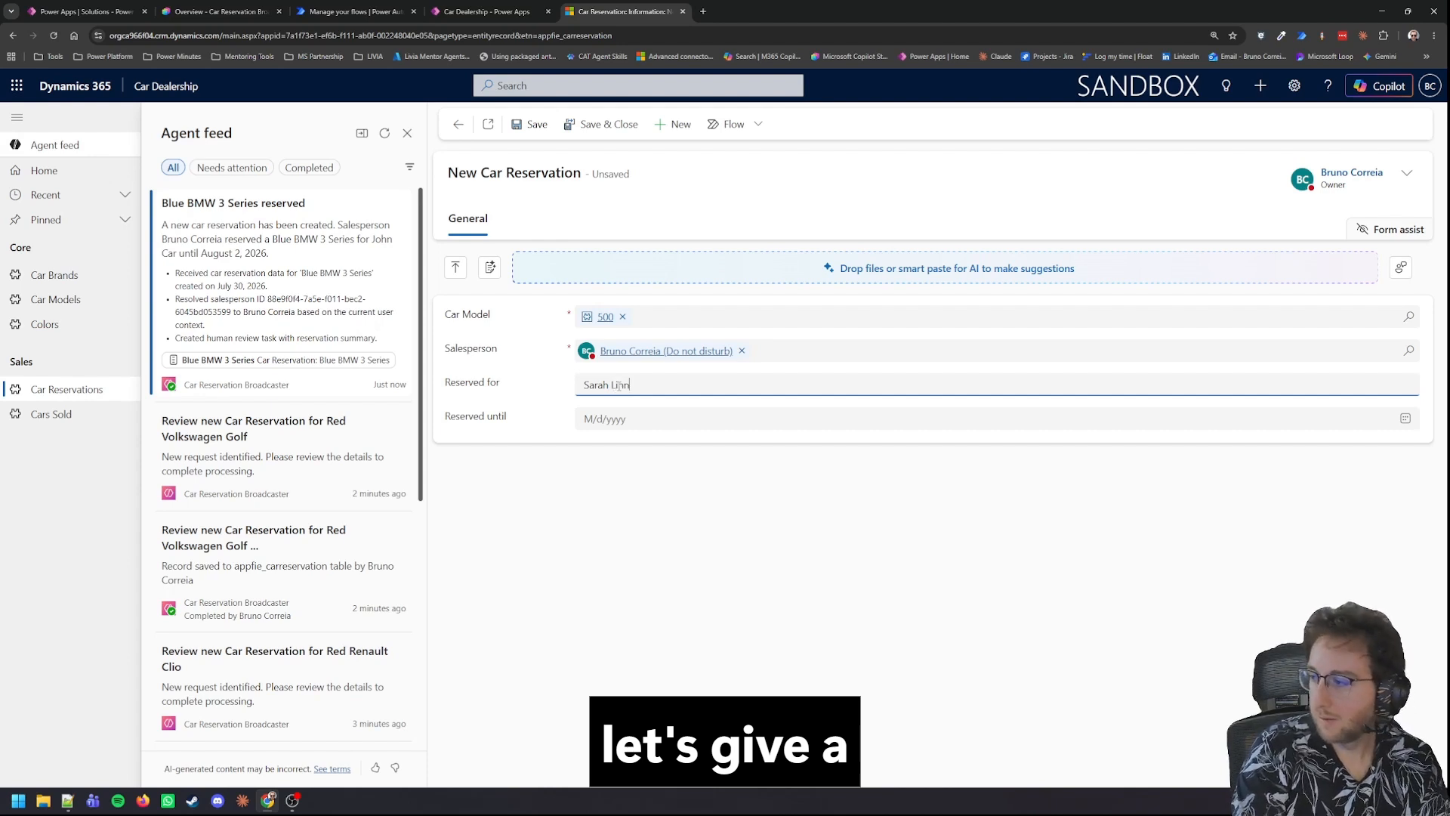
{"action": "key", "text": "Tab"}
Step: Set the reservation's Reserved until date to 8/3/2026 and save the record
{"action": "left_click", "coordinate": [1406, 418]}
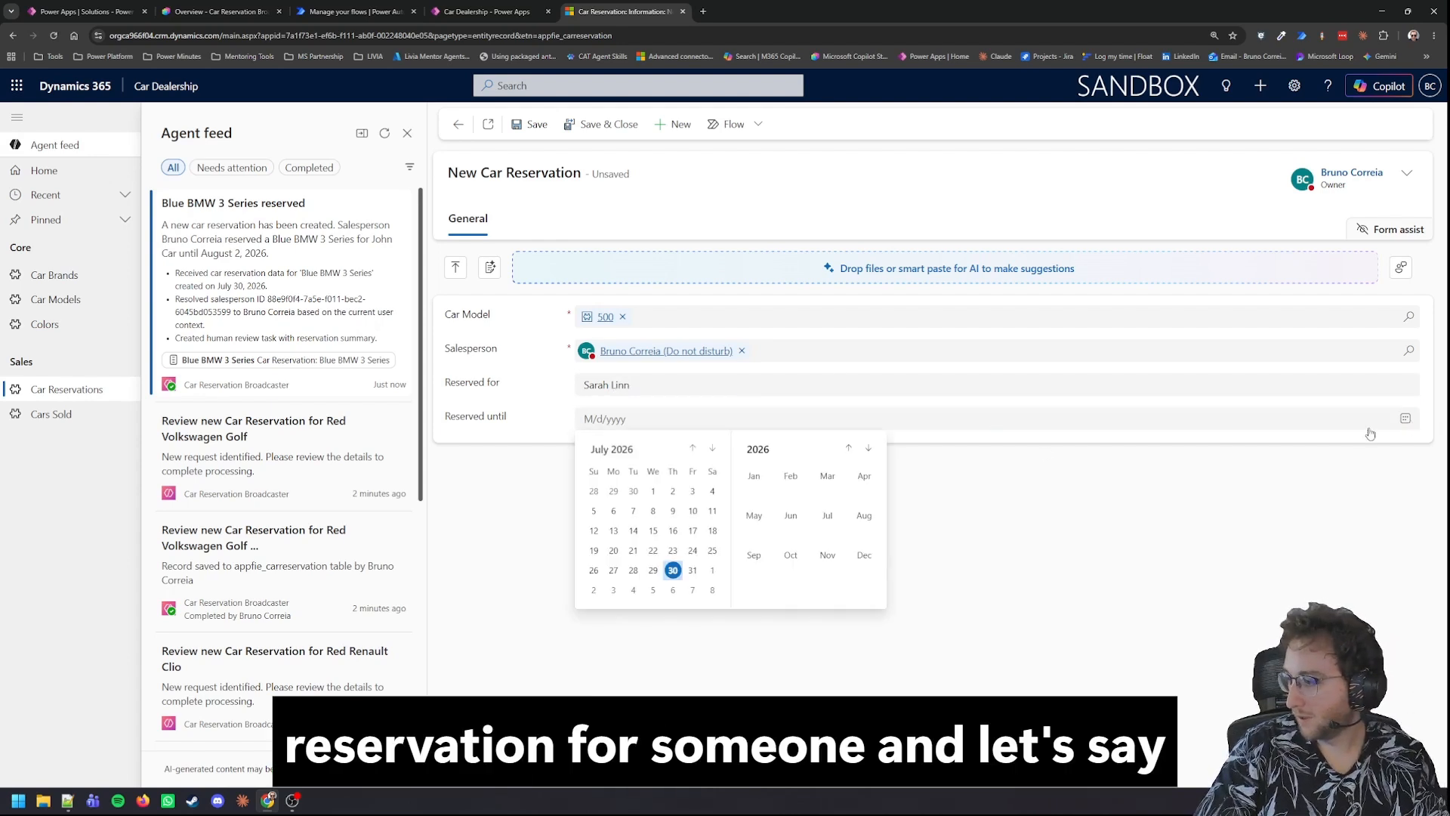
{"action": "left_click", "coordinate": [612, 590]}
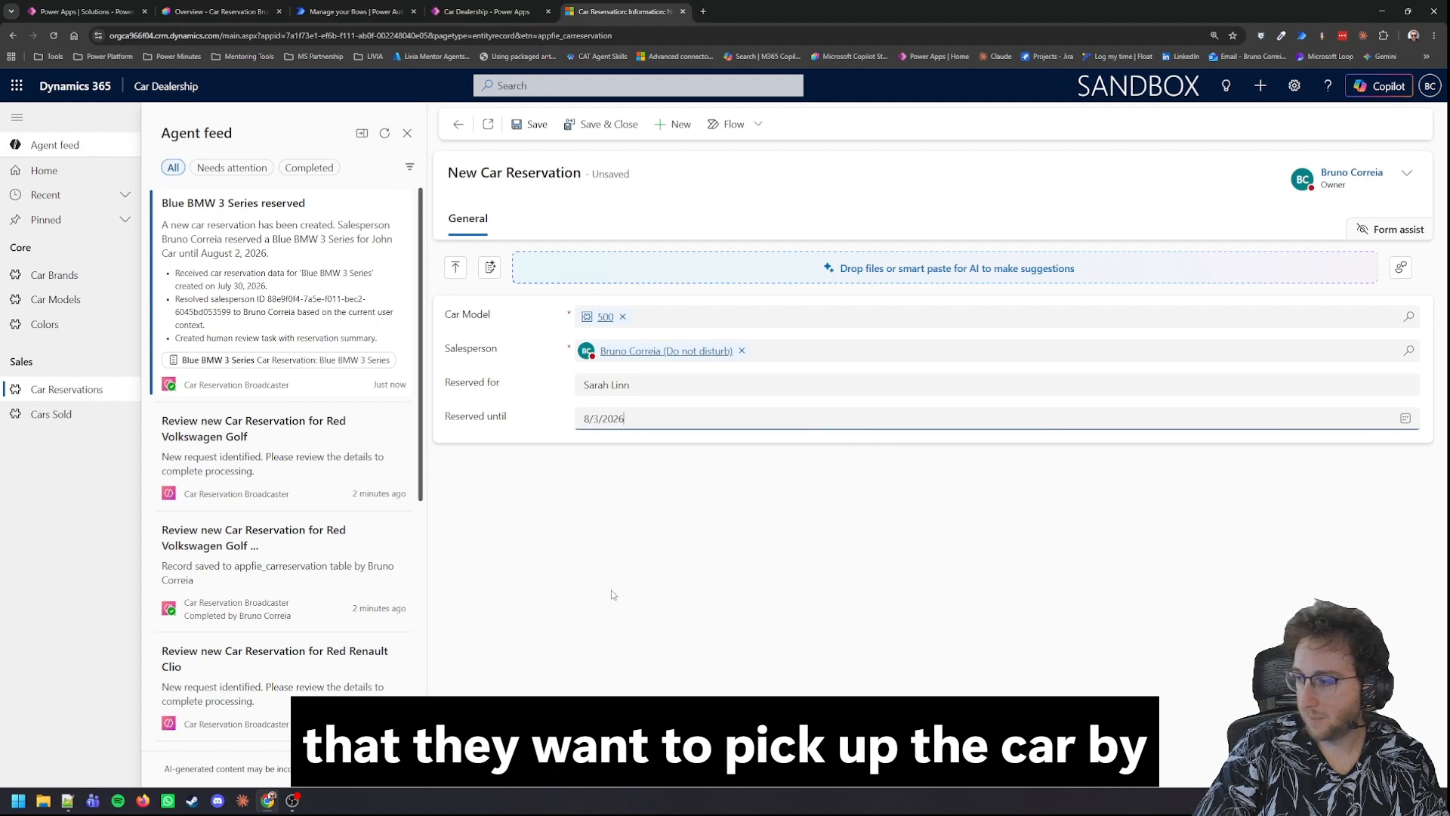
{"action": "left_click", "coordinate": [536, 126]}
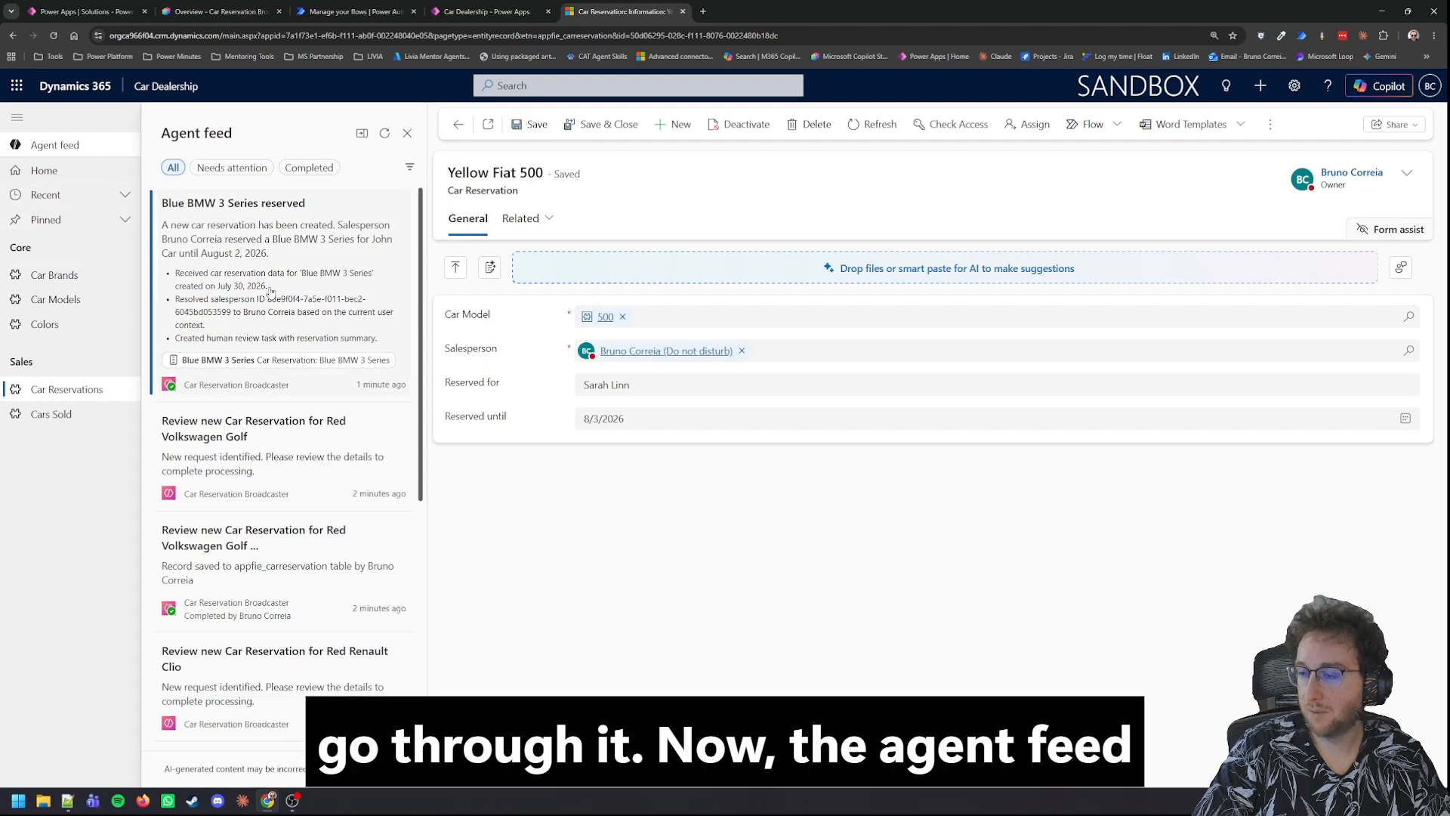
Step: Refresh the agent feed and look through its Needs attention, Completed and All views for the new reservation's task
{"action": "left_click", "coordinate": [383, 134]}
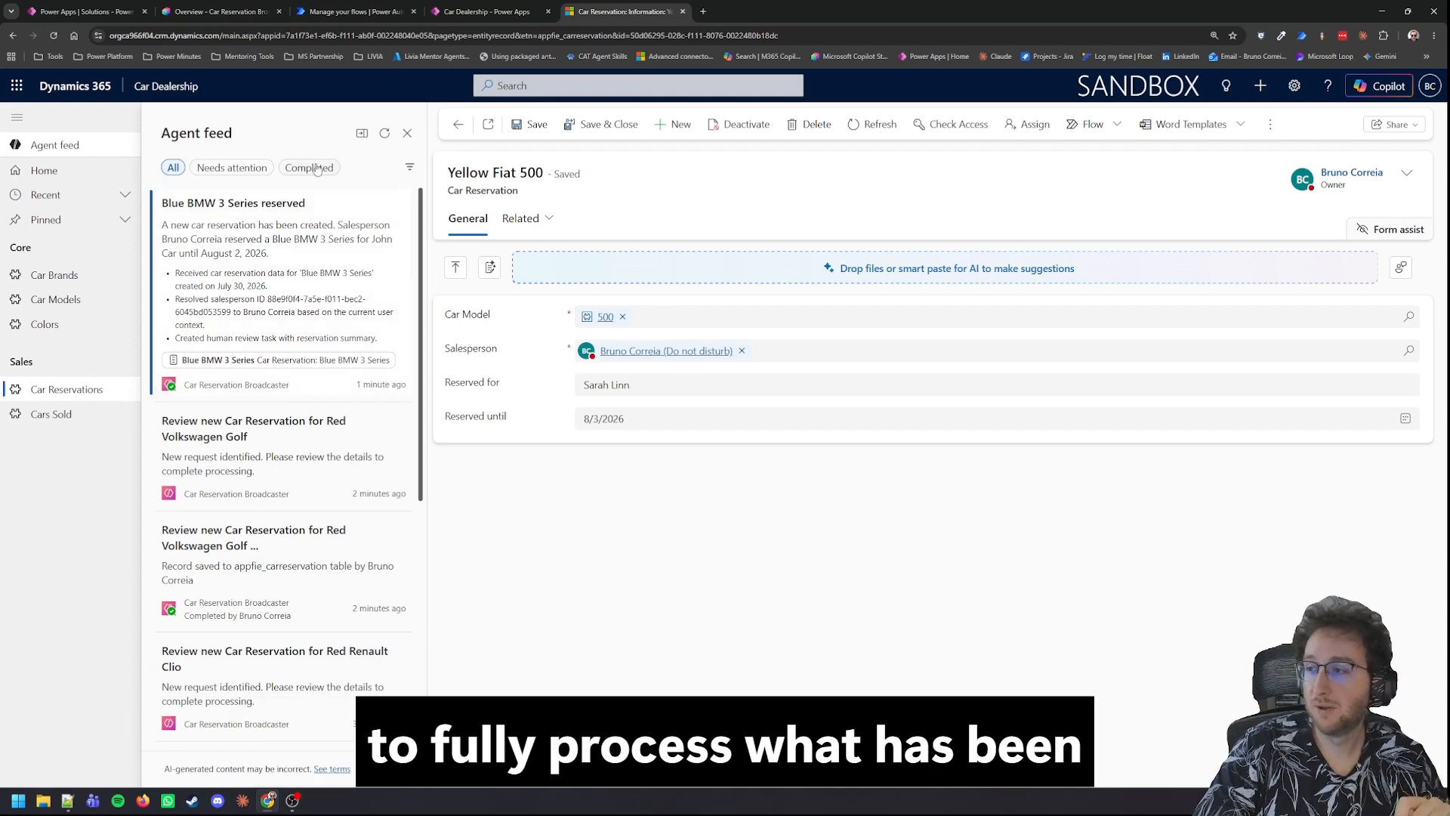
{"action": "left_click", "coordinate": [233, 168]}
{"action": "left_click", "coordinate": [309, 168]}
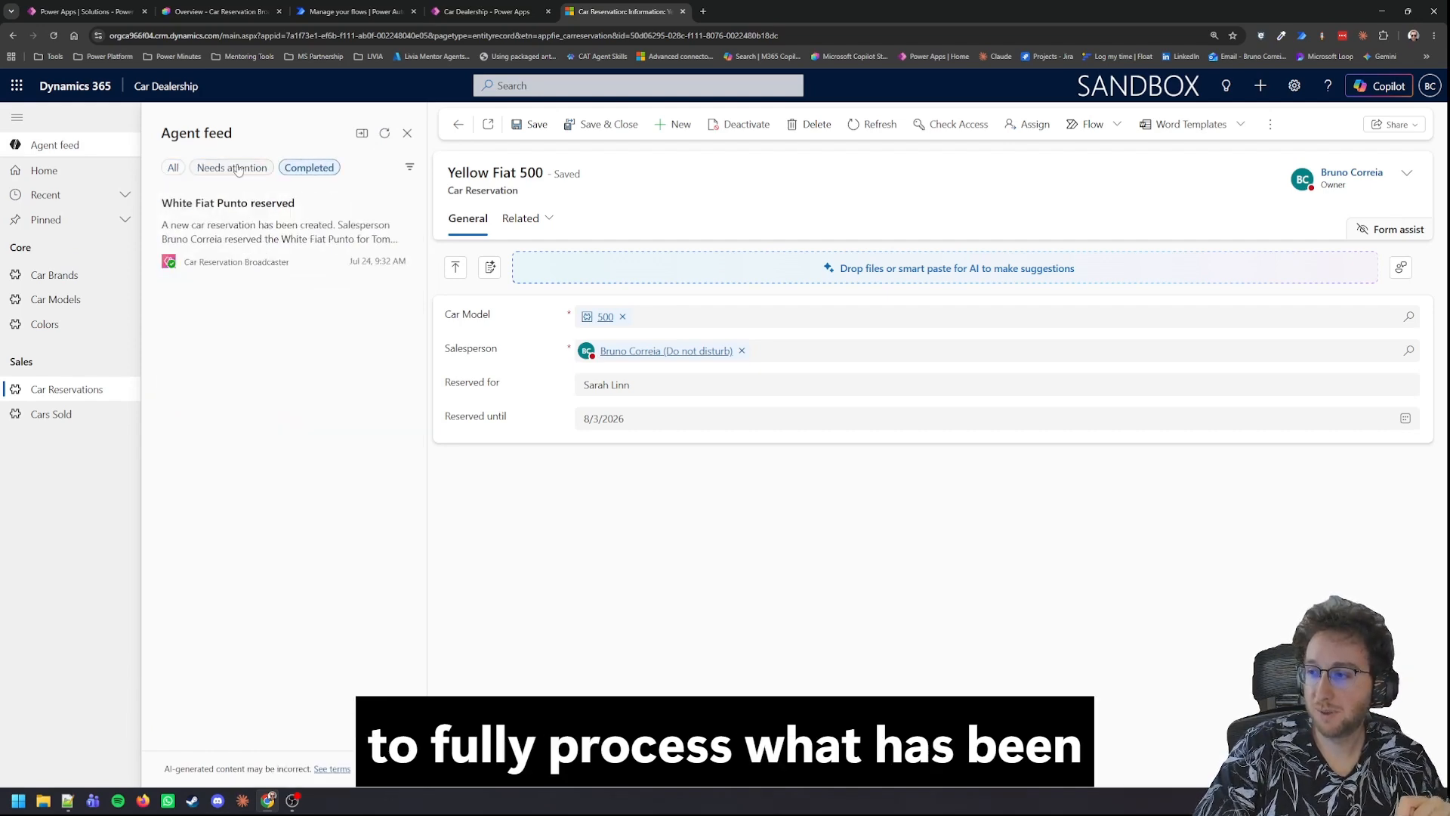
{"action": "left_click", "coordinate": [173, 168]}
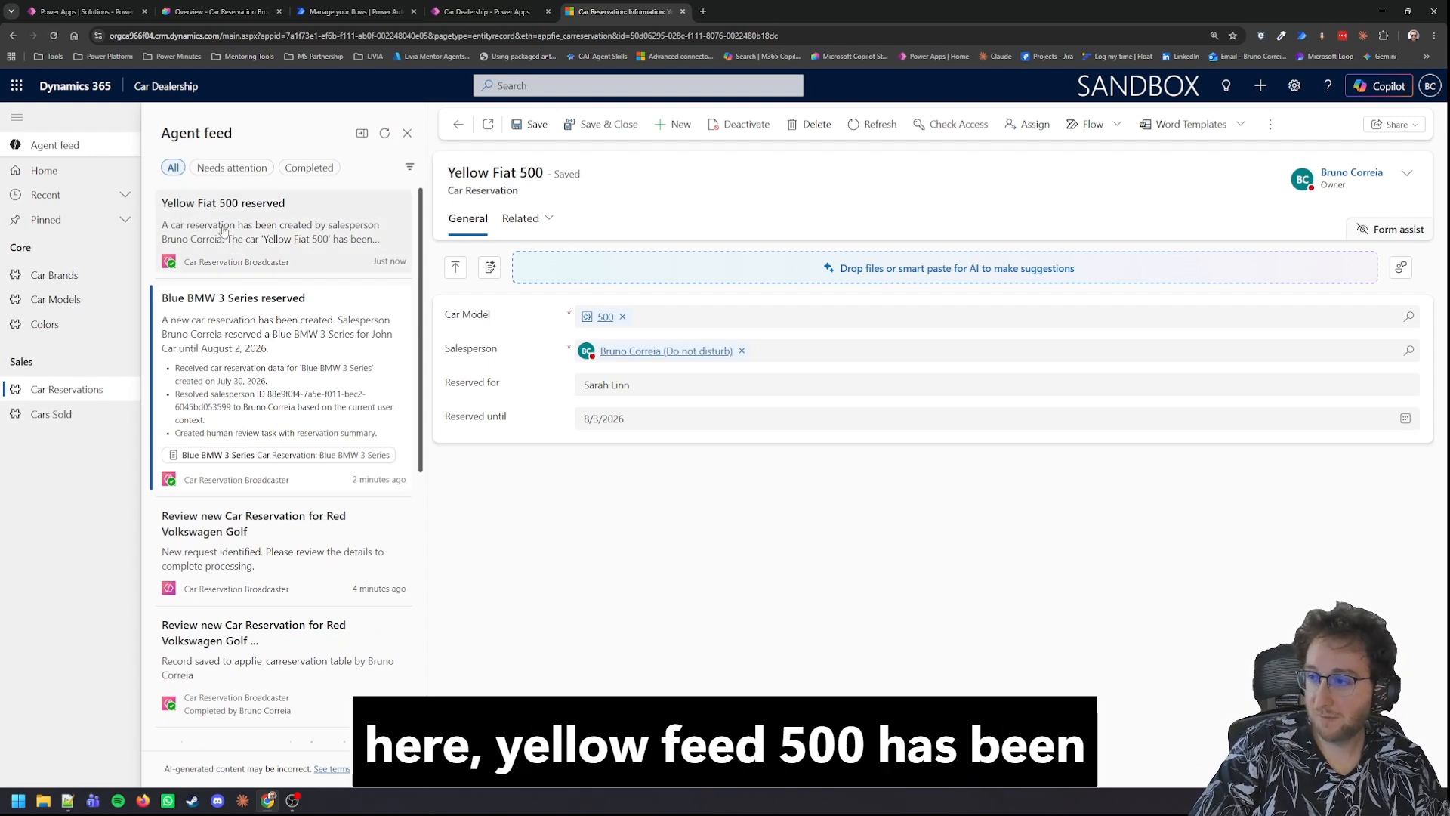
Step: Examine the Yellow Fiat 500, Blue BMW 3 Series and Red Volkswagen Golf feed tasks along with their linked reservation records
{"action": "left_click", "coordinate": [223, 230]}
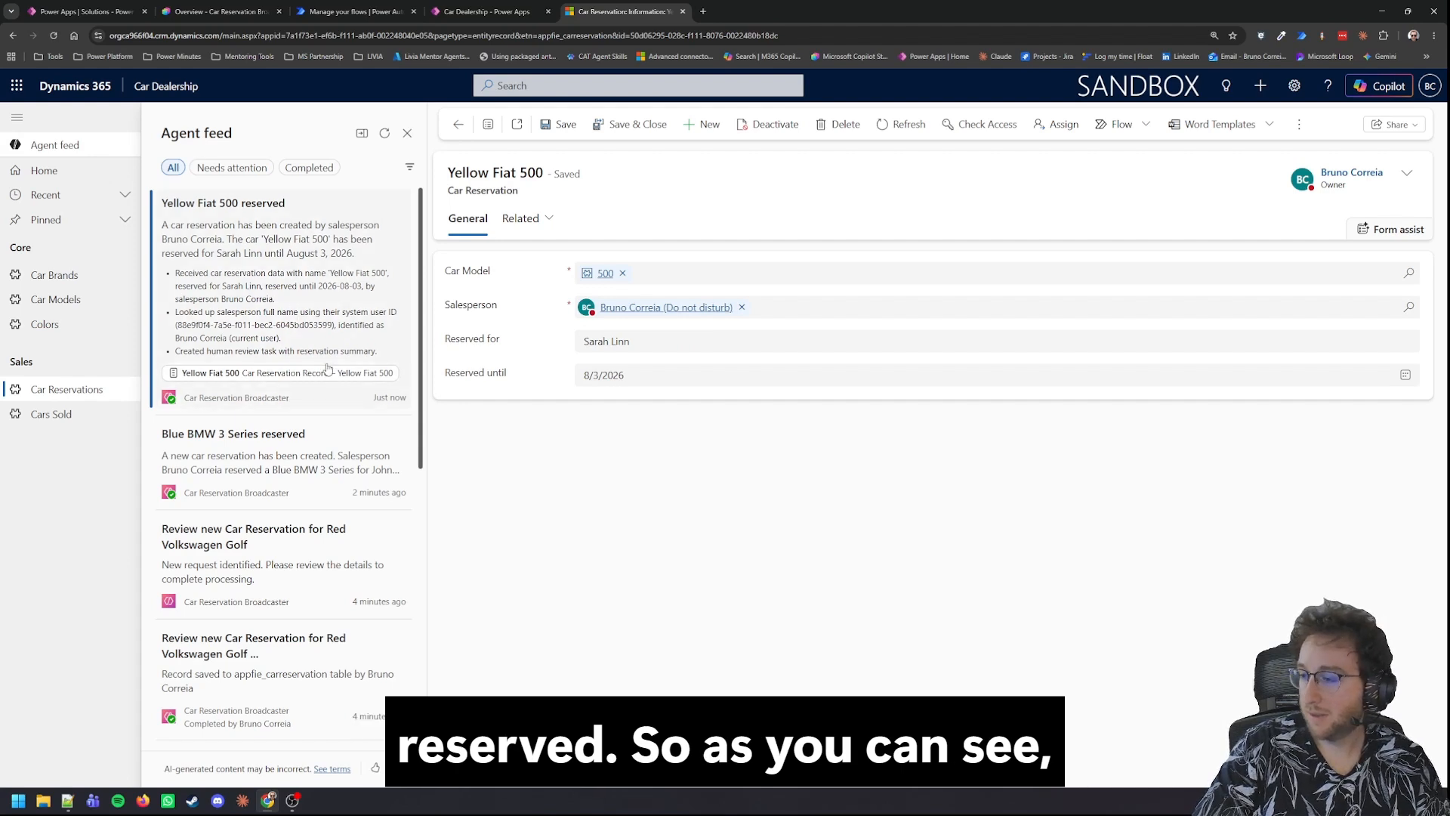
{"action": "left_click", "coordinate": [277, 459]}
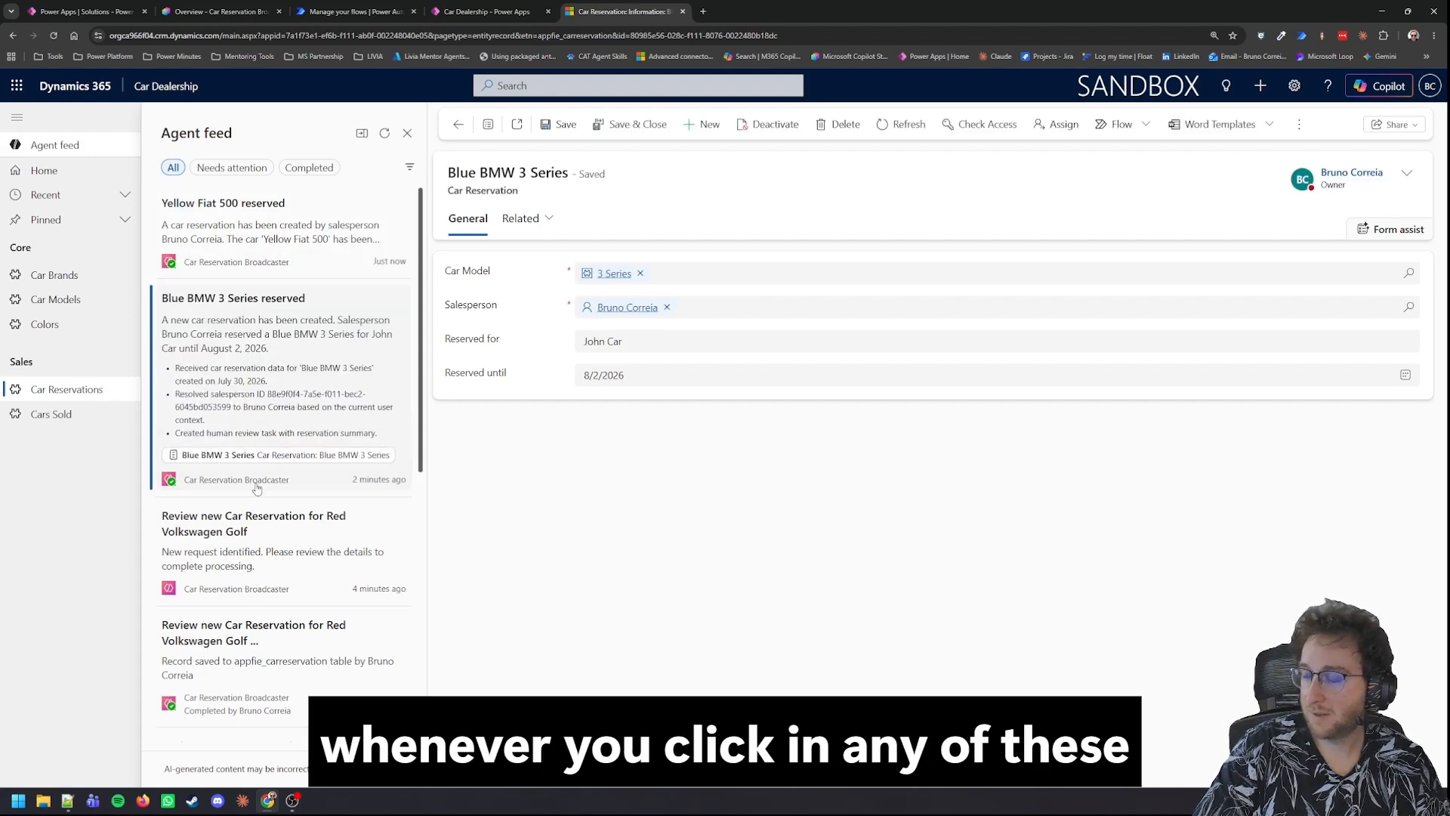
{"action": "left_click", "coordinate": [244, 529]}
{"action": "left_click", "coordinate": [237, 578]}
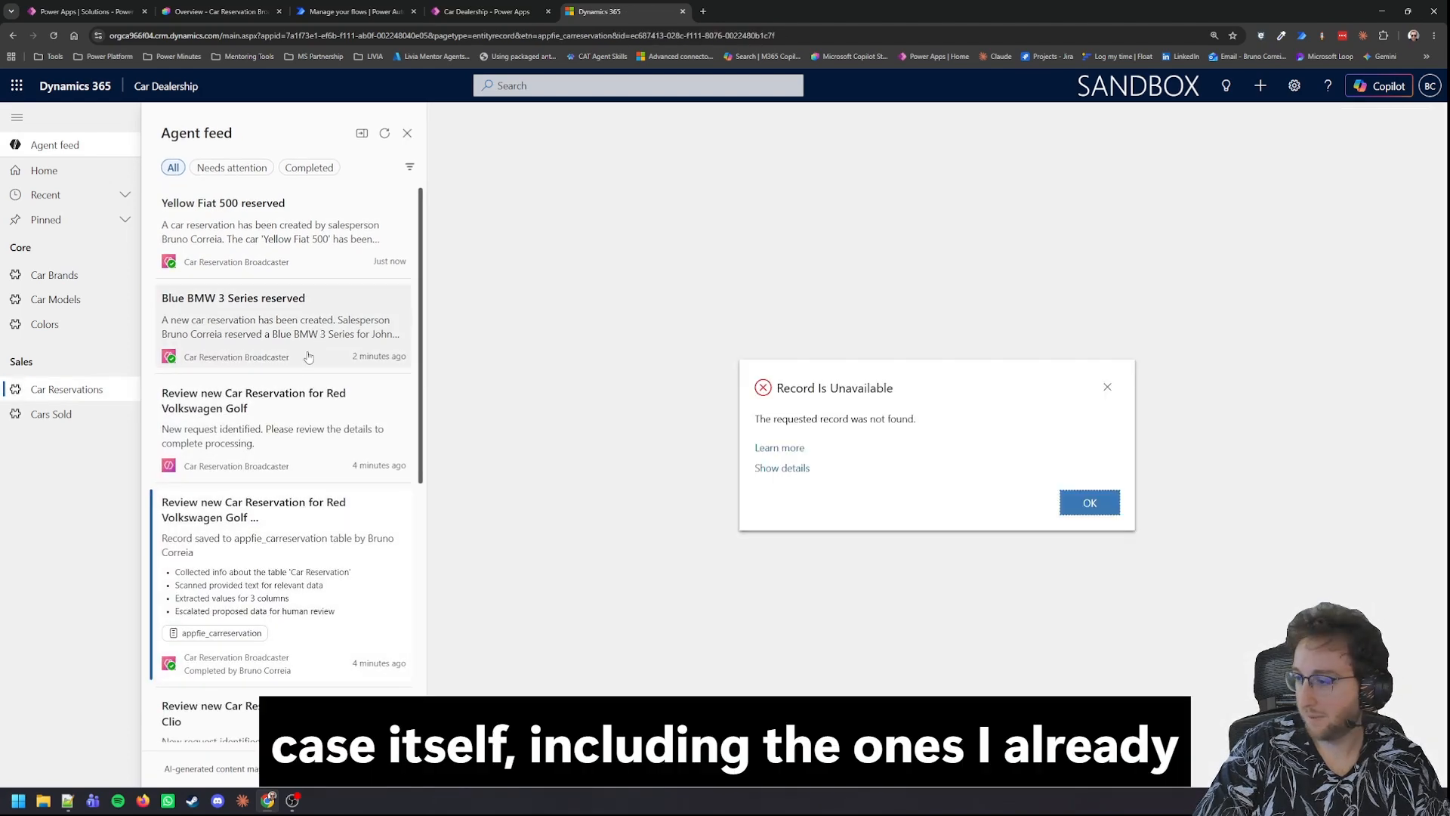
{"action": "left_click", "coordinate": [279, 301]}
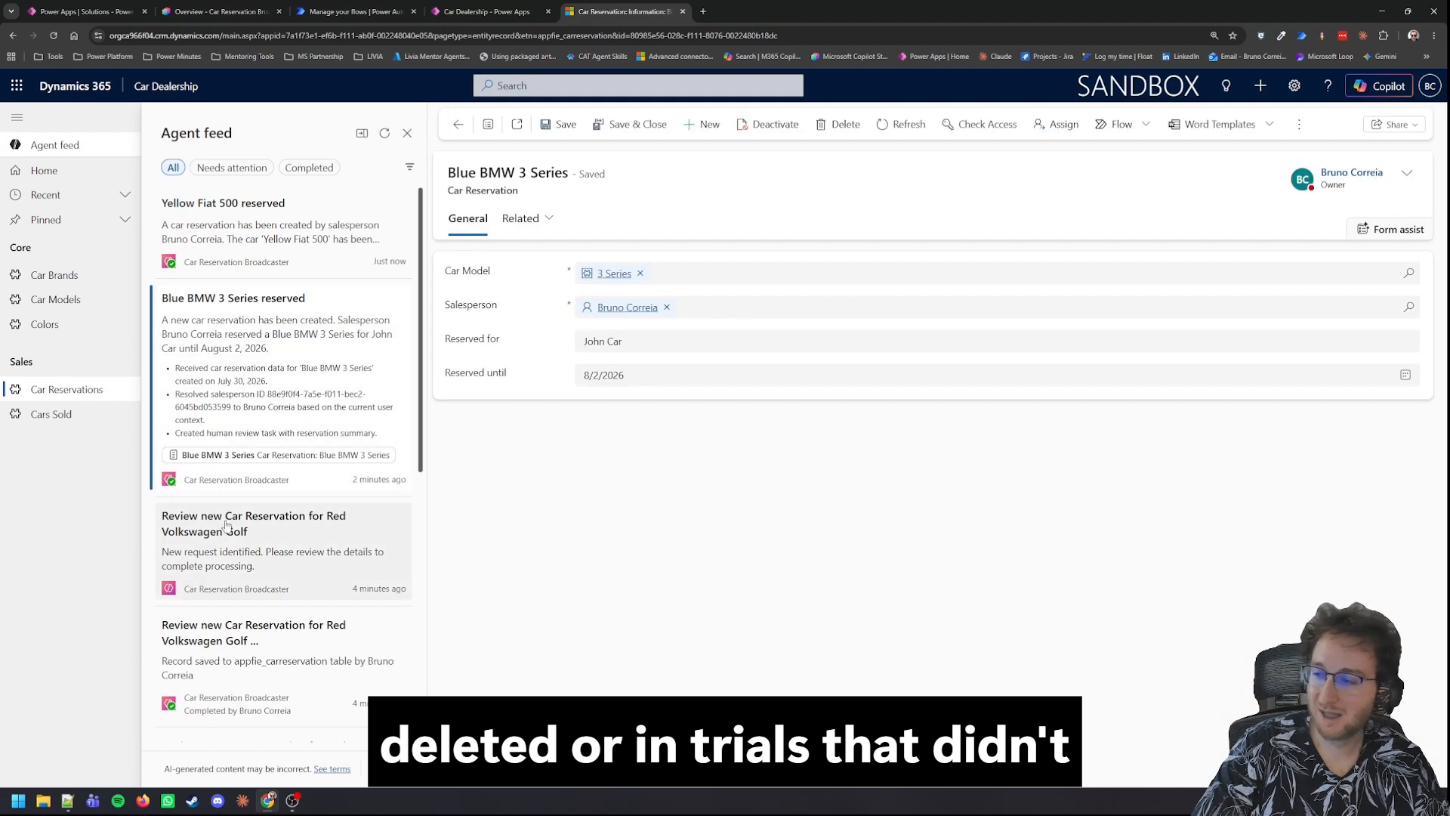